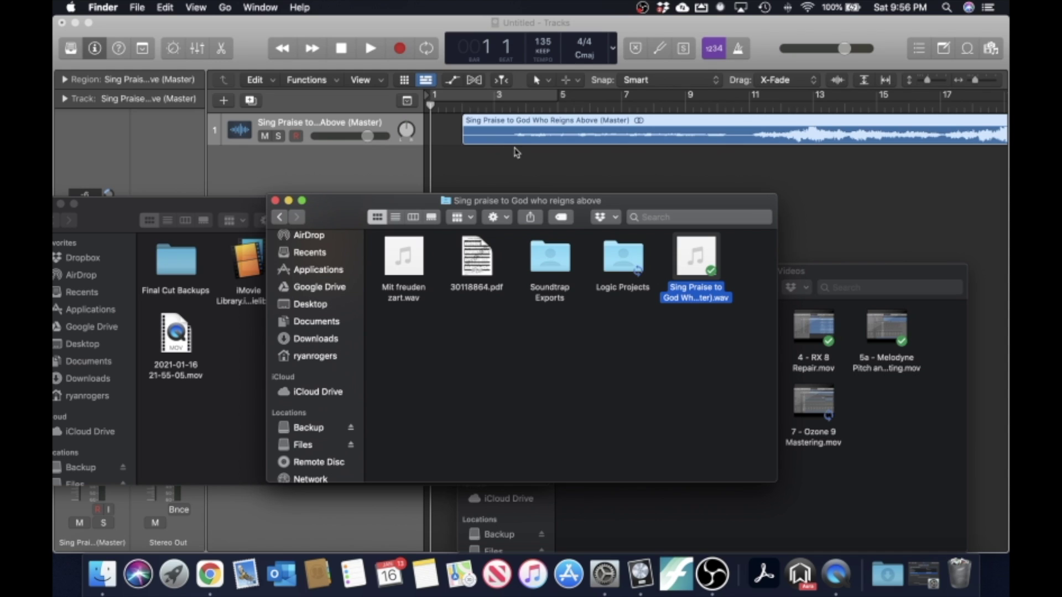
Step: Add CLICKS.wav from the Desktop folder to a new track below the master track, starting at bar 1
scroll(637, 163, right, 5)
scroll(637, 163, left, 5)
click(324, 306)
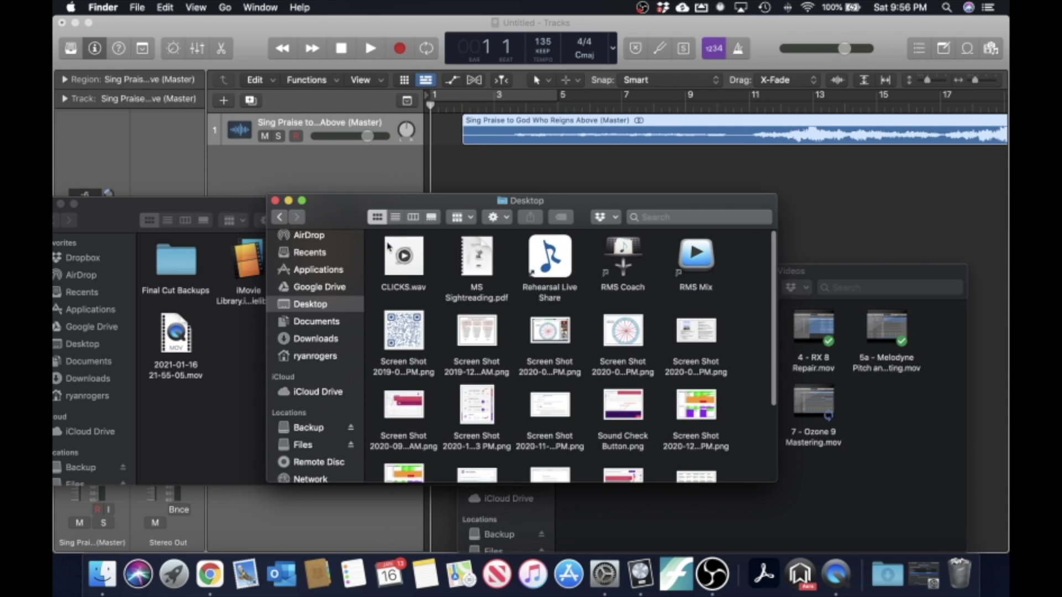
click(412, 274)
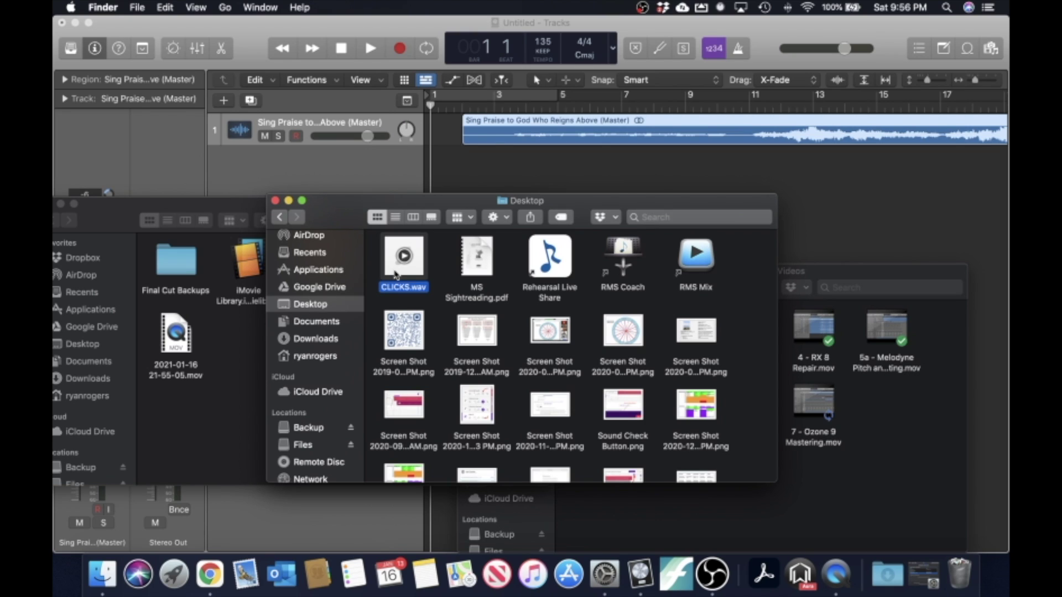
drag(395, 274, 435, 162)
Step: Play the click count-in together with the start of the master track and look over the following bars
key(space)
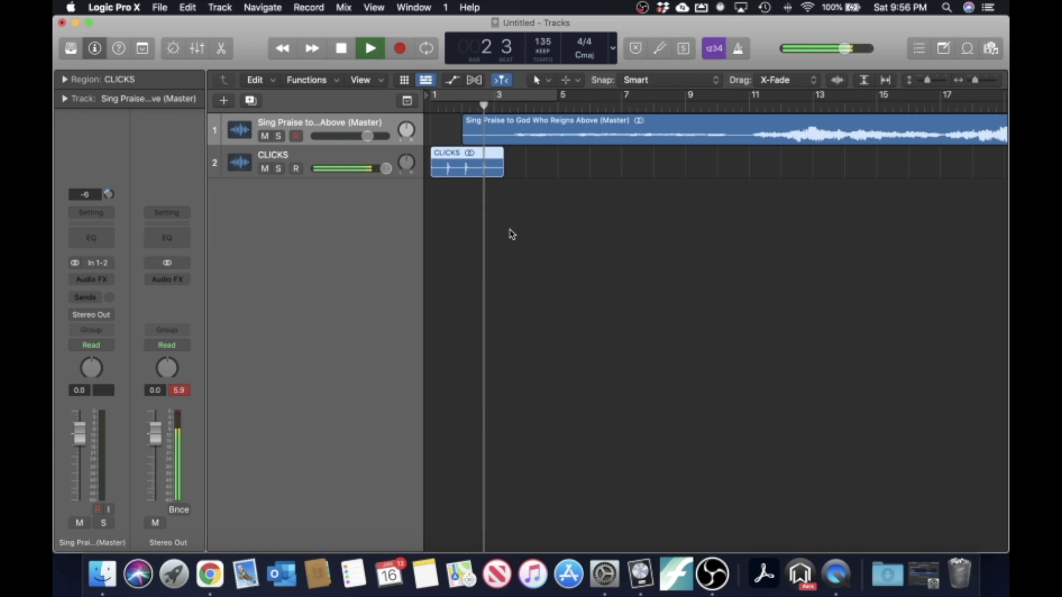
key(space)
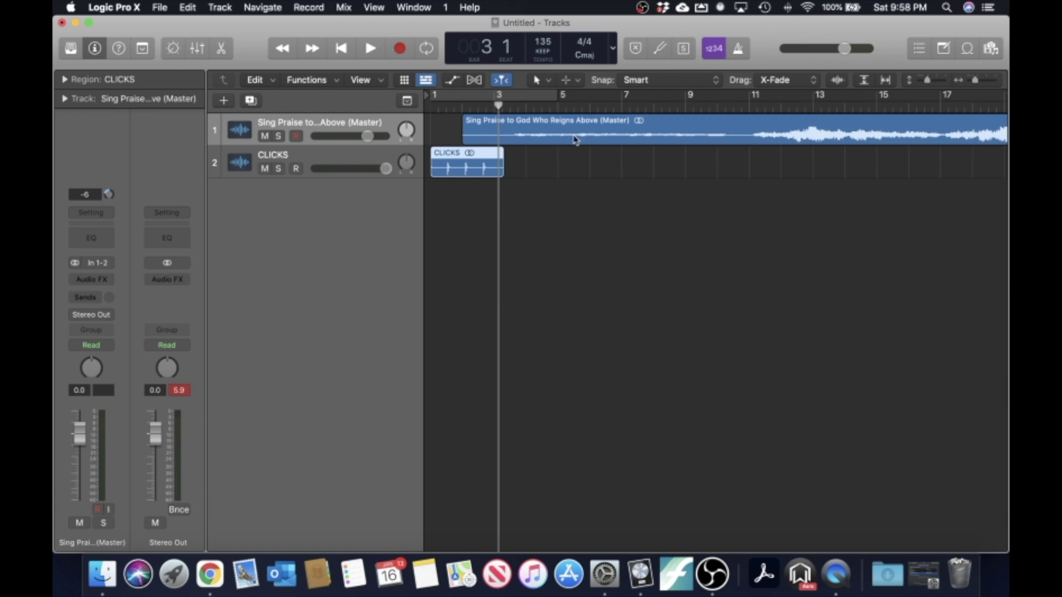
click(569, 210)
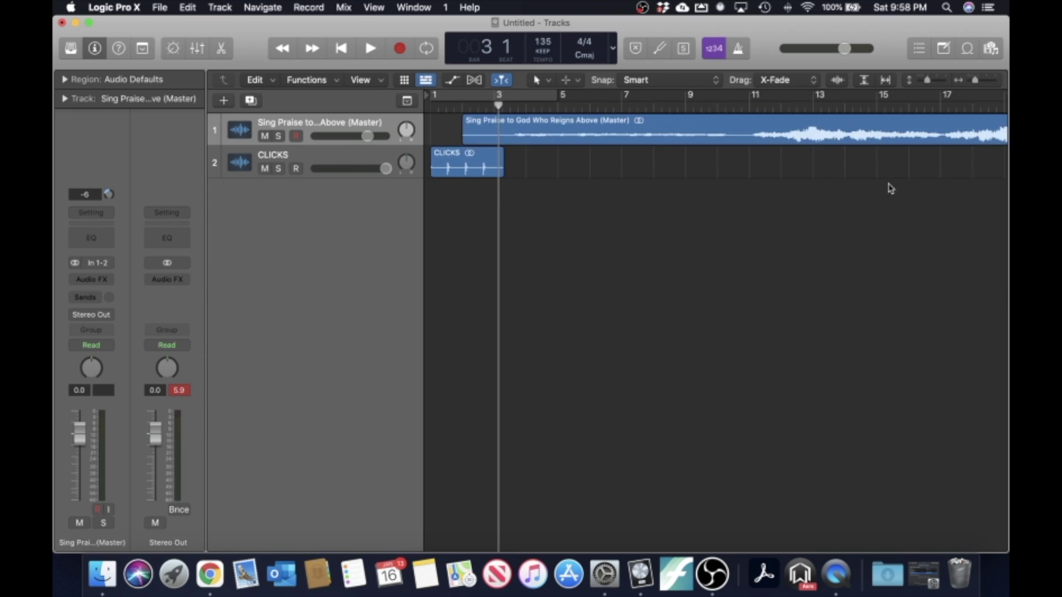
scroll(888, 186, right, 5)
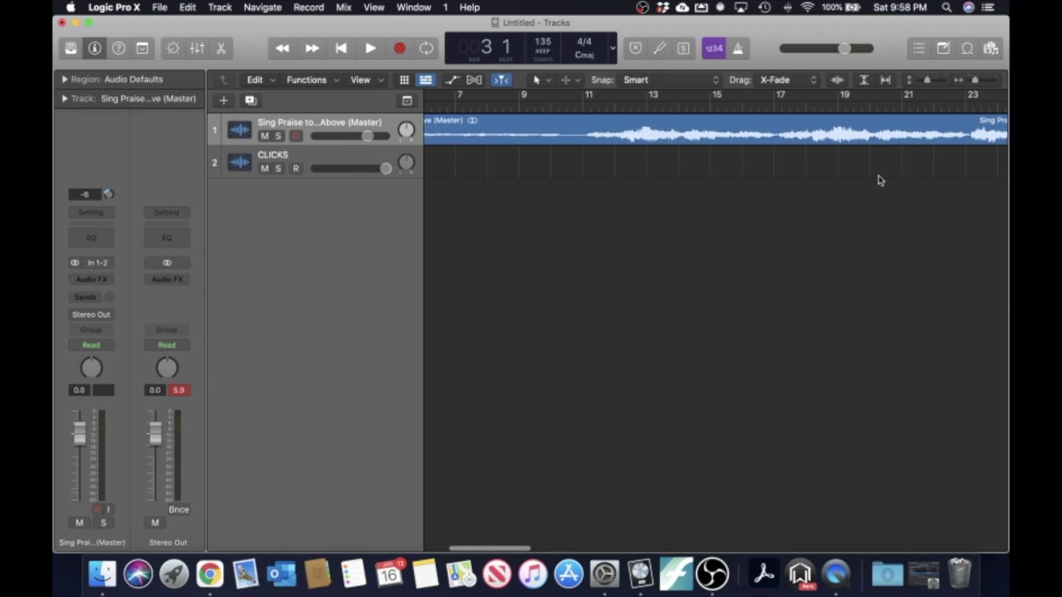
scroll(881, 180, left, 5)
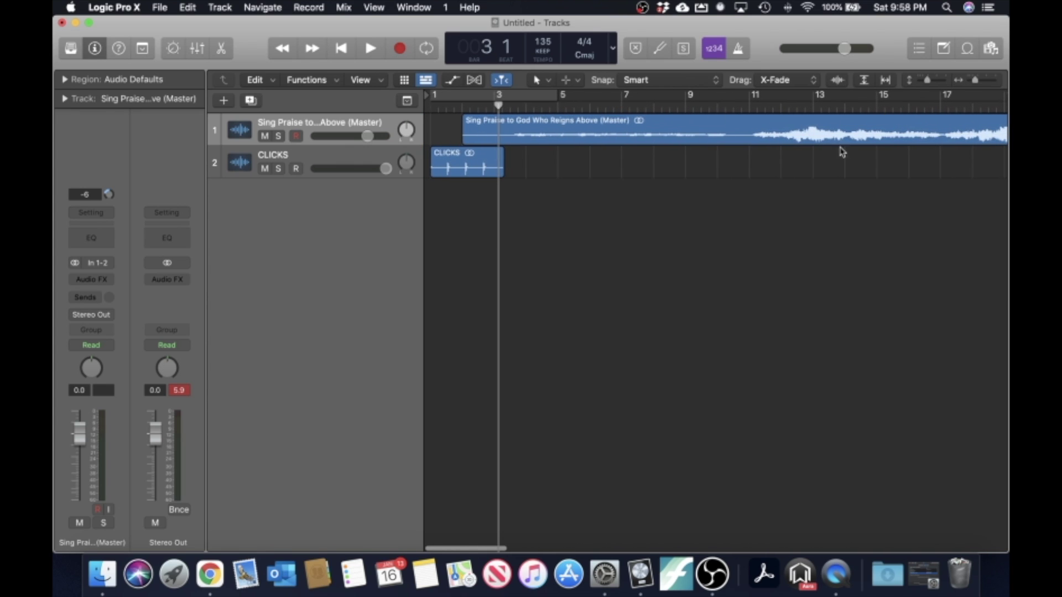
Step: Save the project as "Sing Praise to God Who Reigns Above (Clicks).logicx" in the Logic Projects folder
key(super+s)
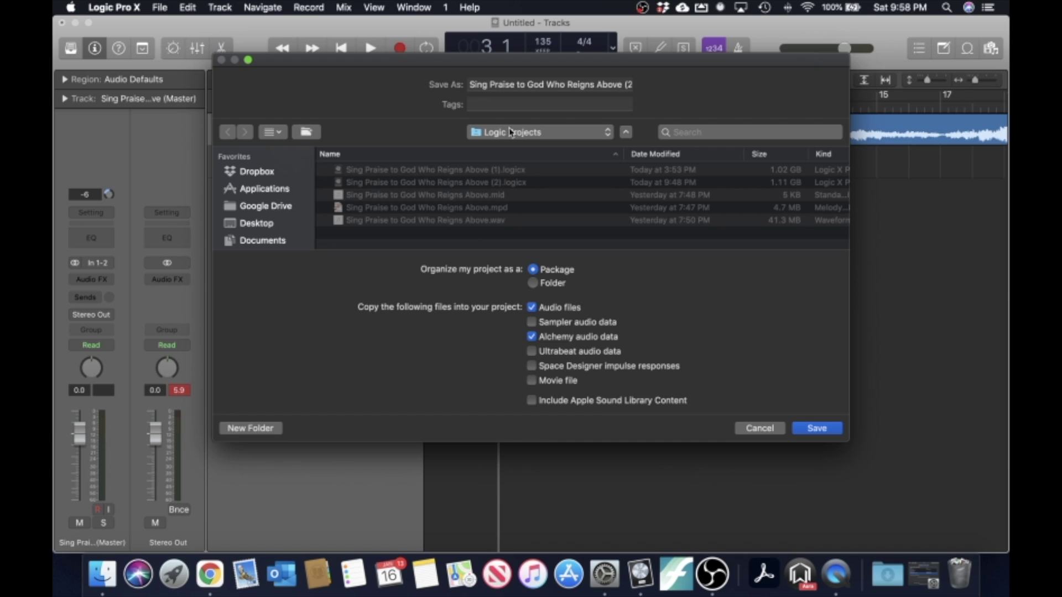
click(630, 84)
key(super+Right)
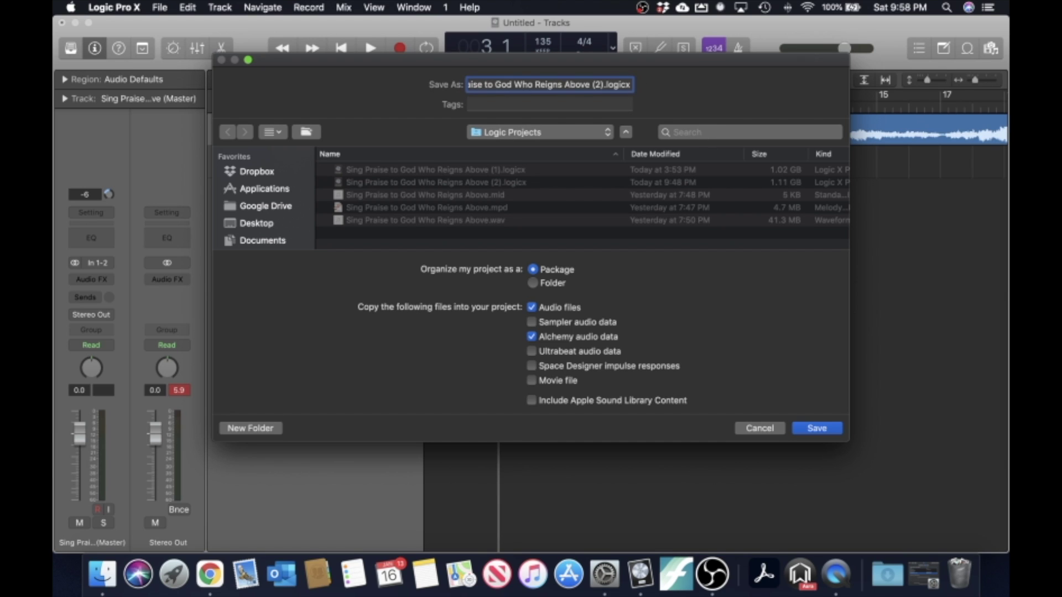
key(Left)
key(Left)
key(Left)
key(Left)
key(Left)
key(Left)
key(Left)
key(Left)
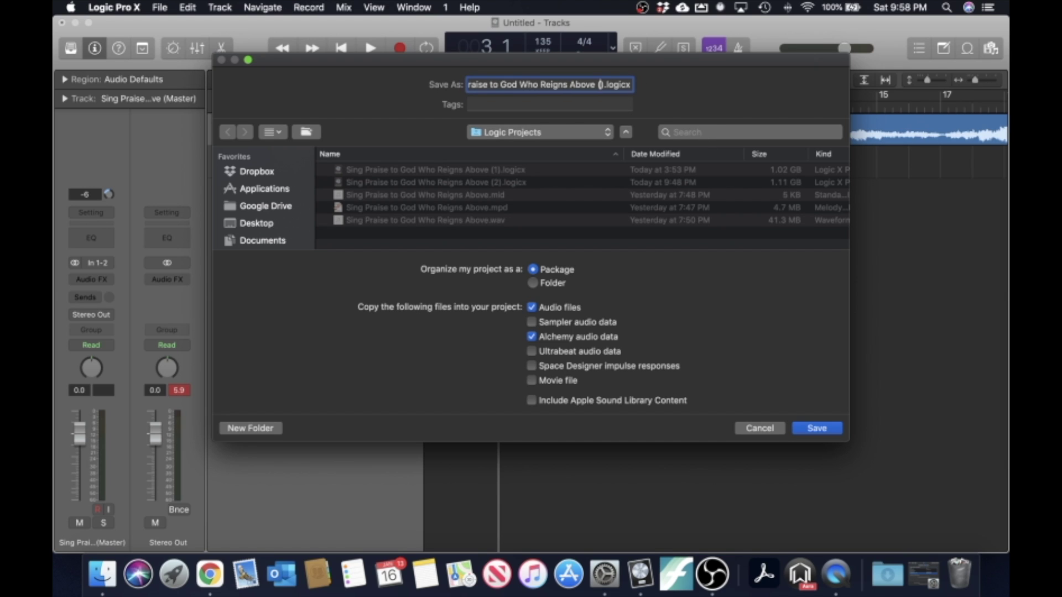
key(BackSpace)
text(Clicks)
key(Return)
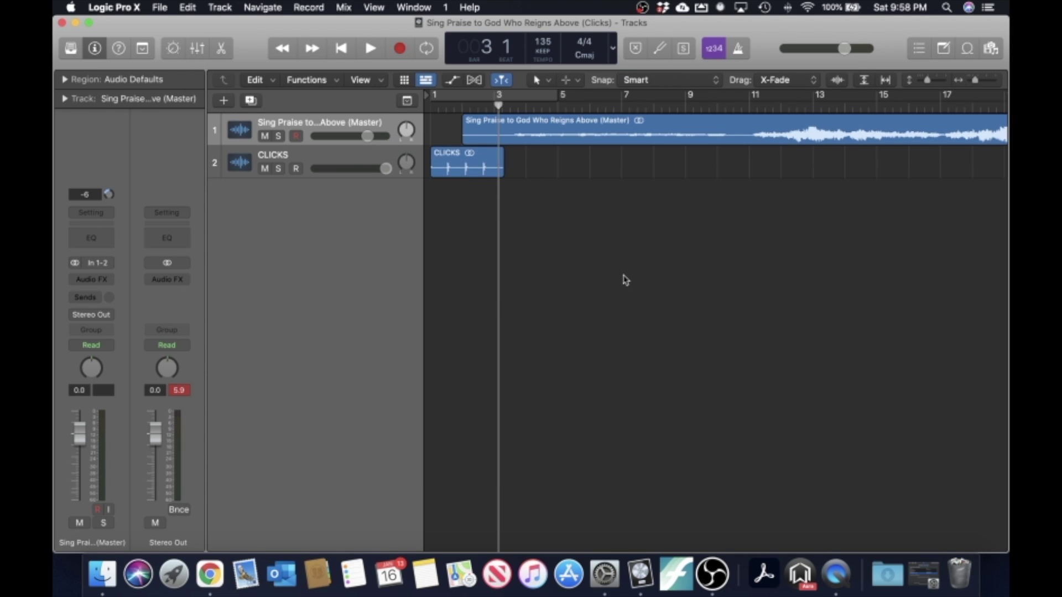
Step: Bounce both full regions offline to a 16-bit, 44100 Wave file named "Sing Praise to God Who Reigns Above (Clicks)" in the song's folder
key(super+a)
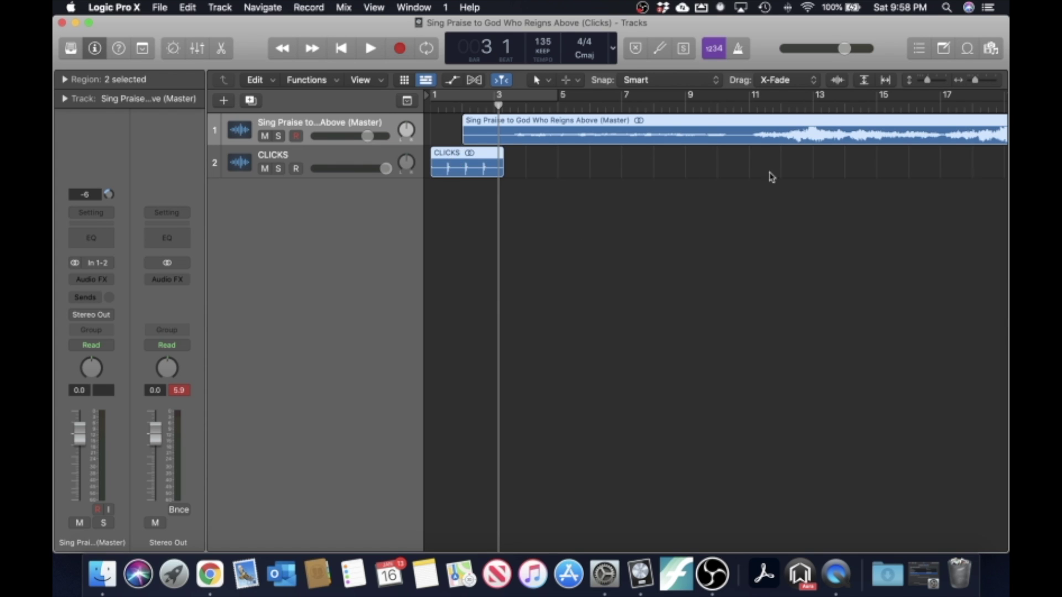
scroll(771, 174, right, 15)
scroll(780, 173, right, 12)
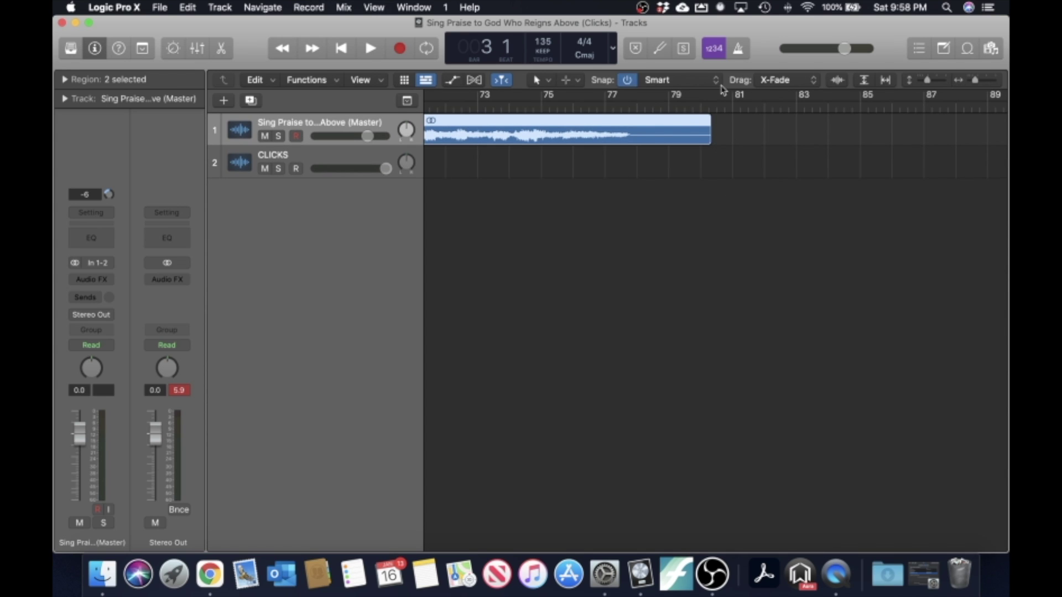
scroll(707, 166, left, 20)
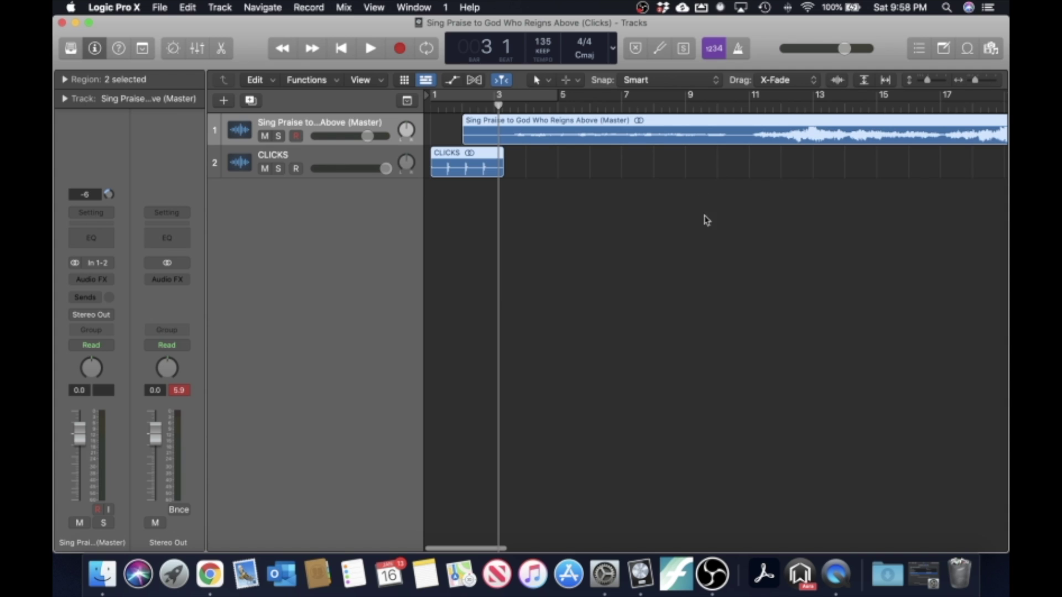
scroll(658, 194, right, 3)
scroll(665, 189, left, 3)
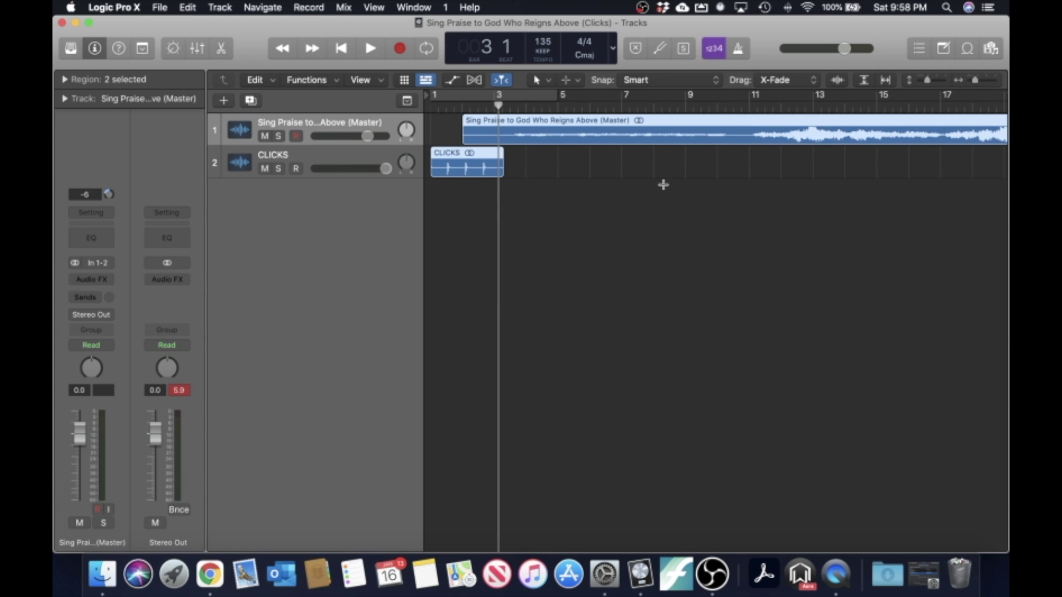
key(super+b)
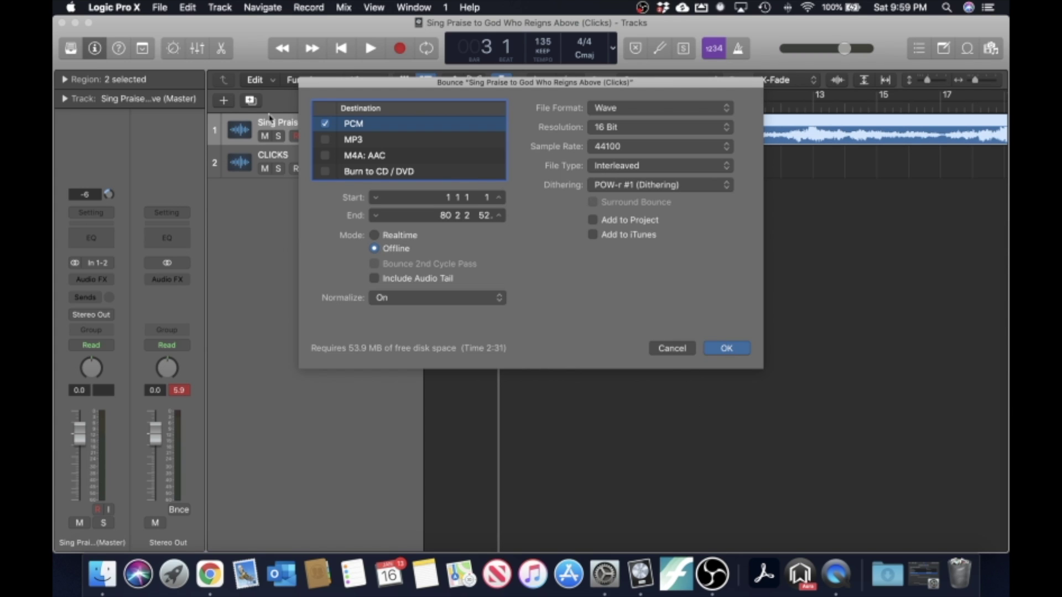
click(725, 349)
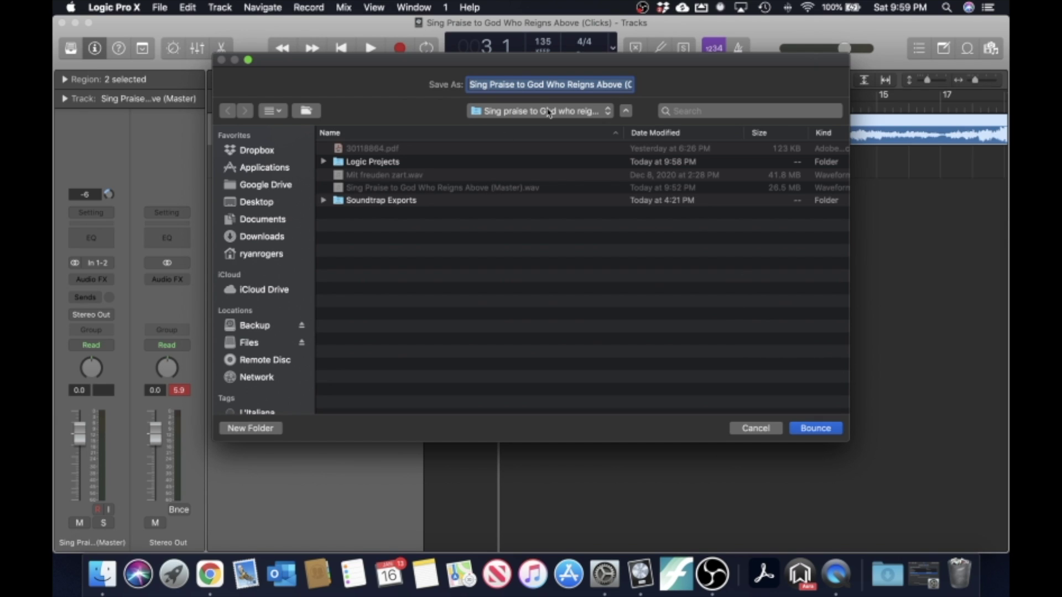
key(Right)
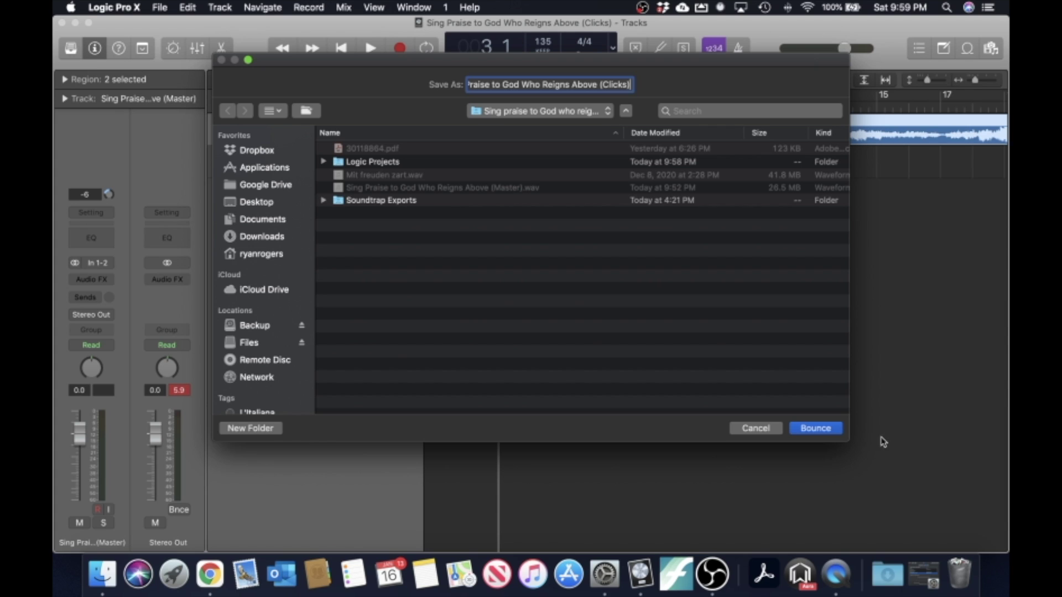
click(836, 429)
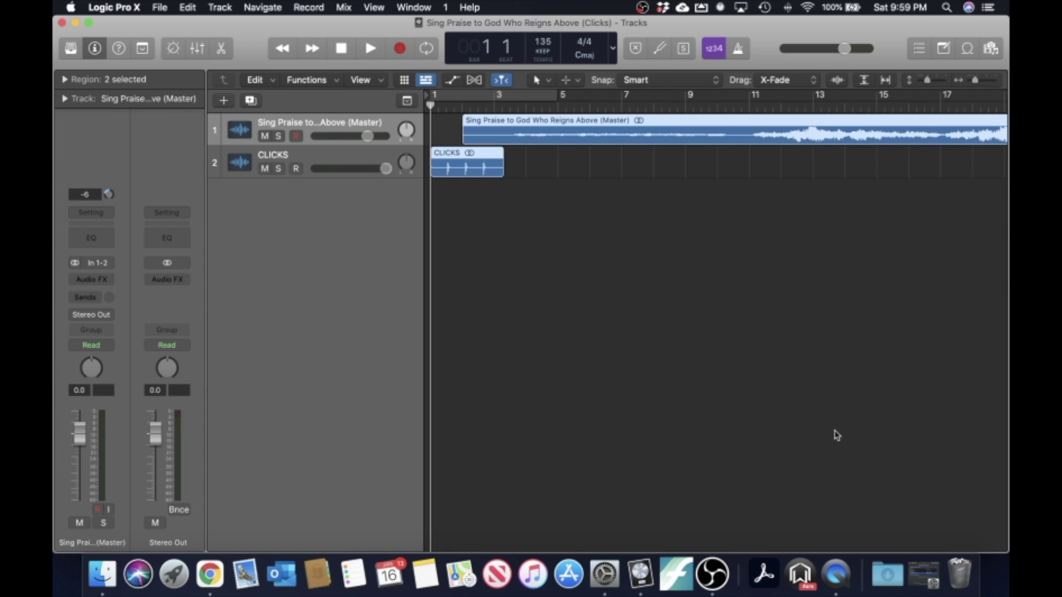
Step: Close the project window and return to the "Sing praise to God who reigns above" folder in Finder
click(61, 23)
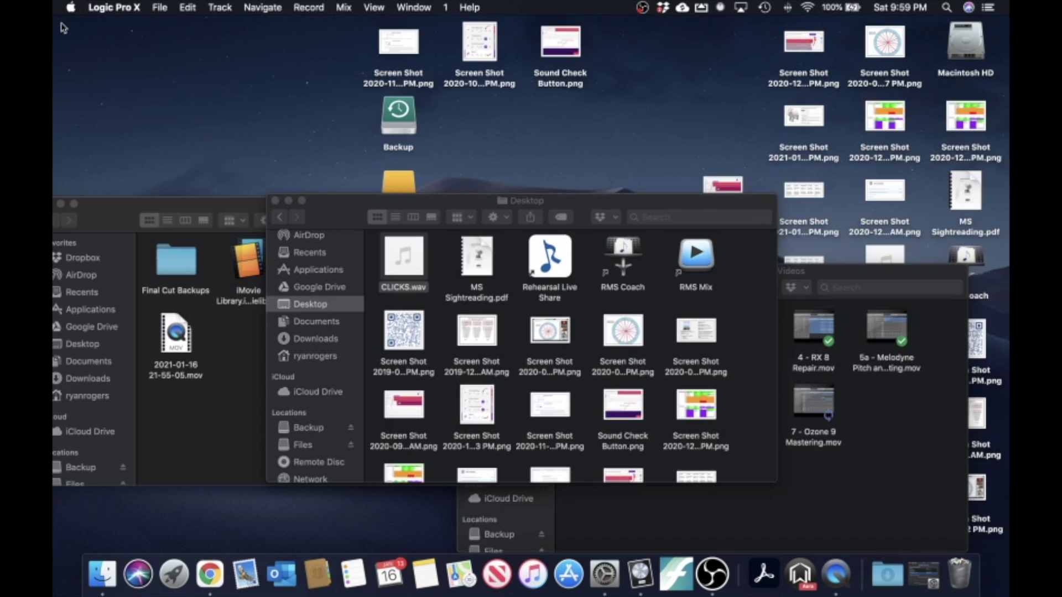
click(338, 219)
click(279, 217)
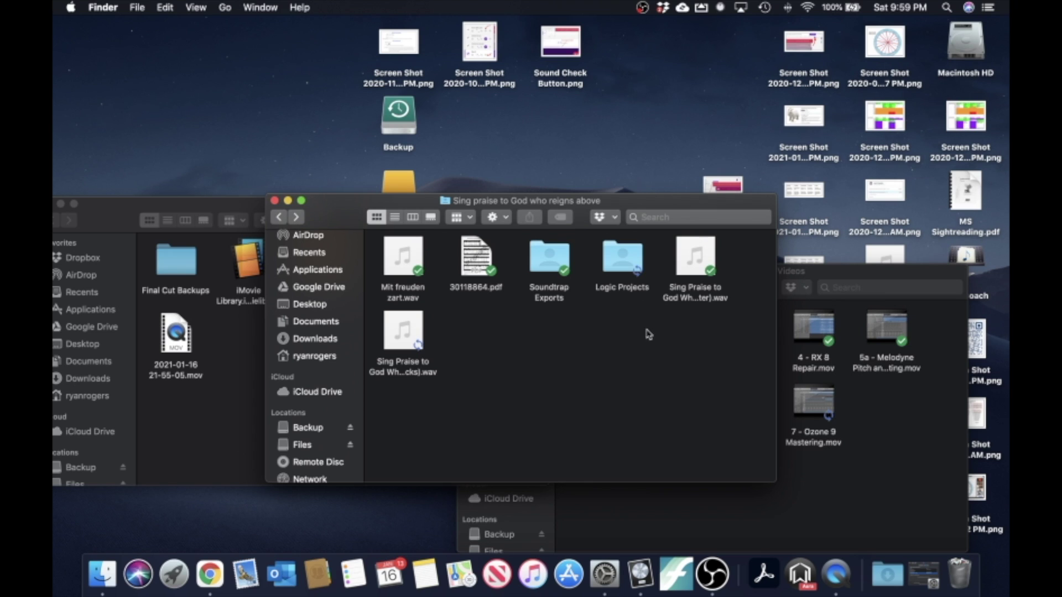
Step: Check the Google Drive sync status of the bounced Clicks file and look at the parent January 24, 2021 folder
mouse_move(419, 352)
click(683, 8)
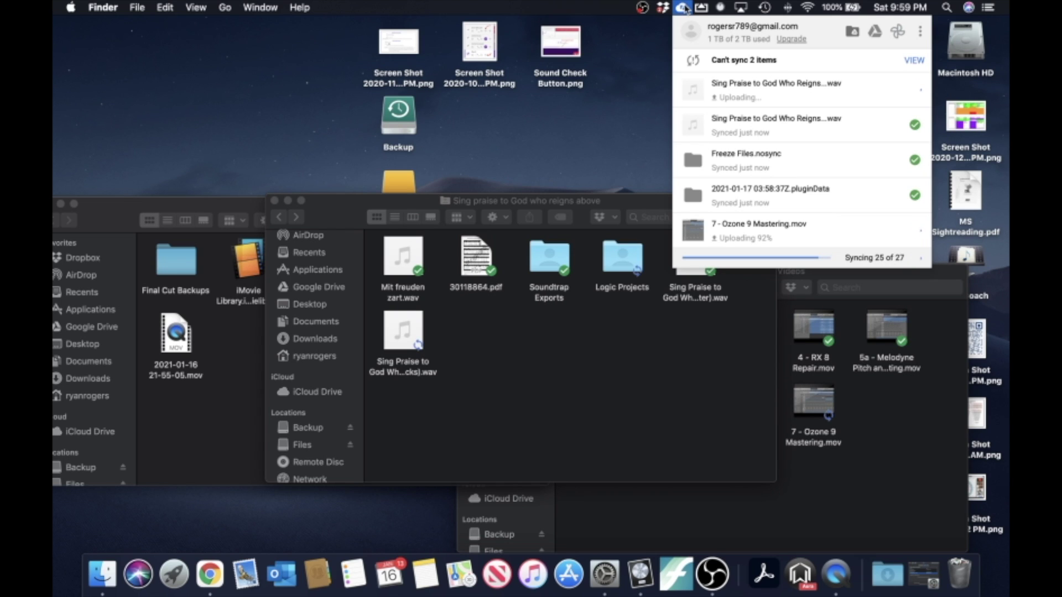
click(683, 7)
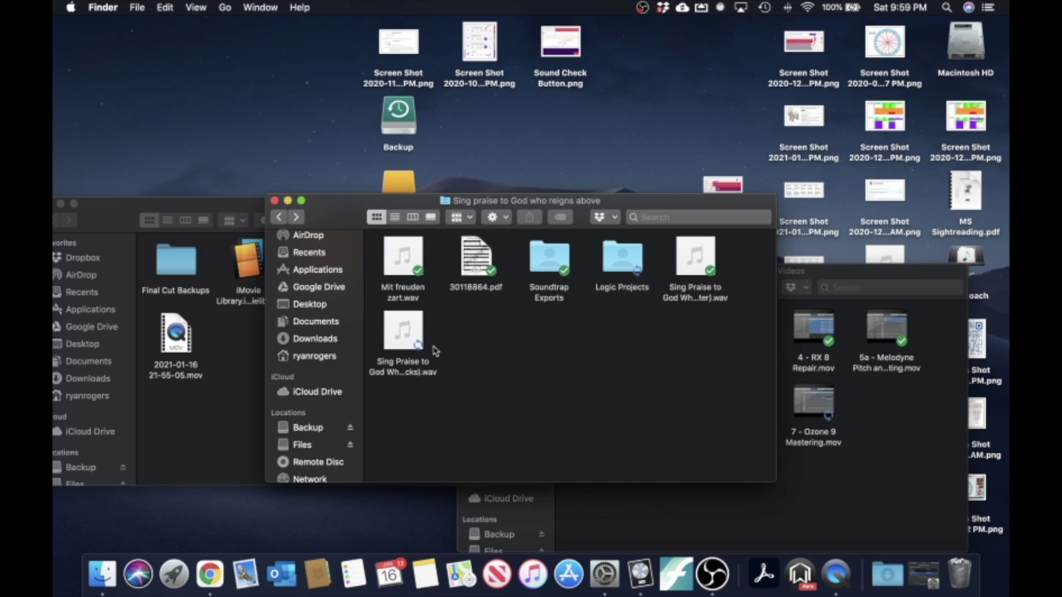
mouse_move(416, 349)
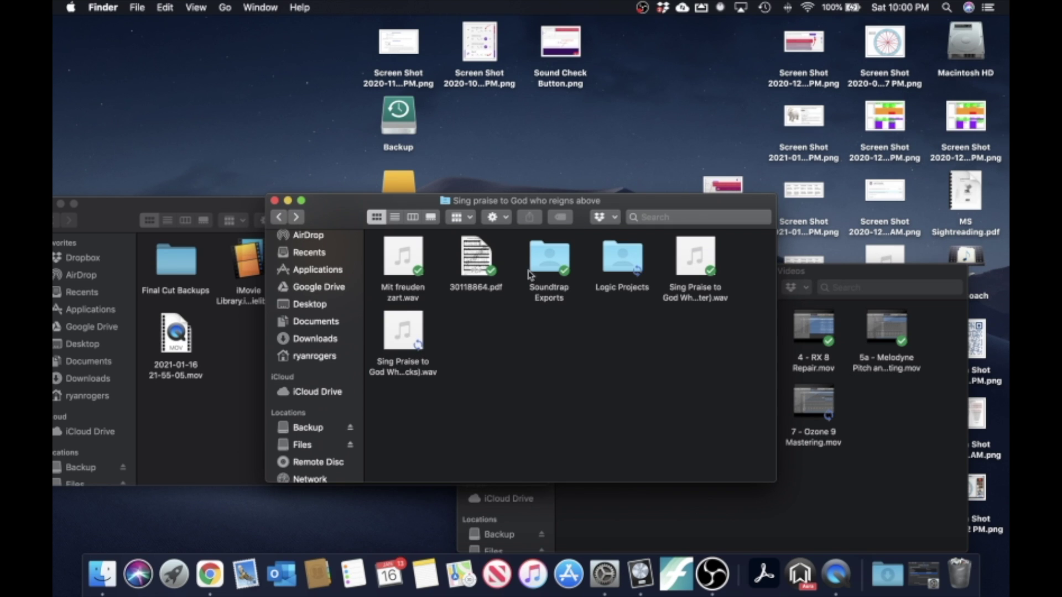
click(278, 217)
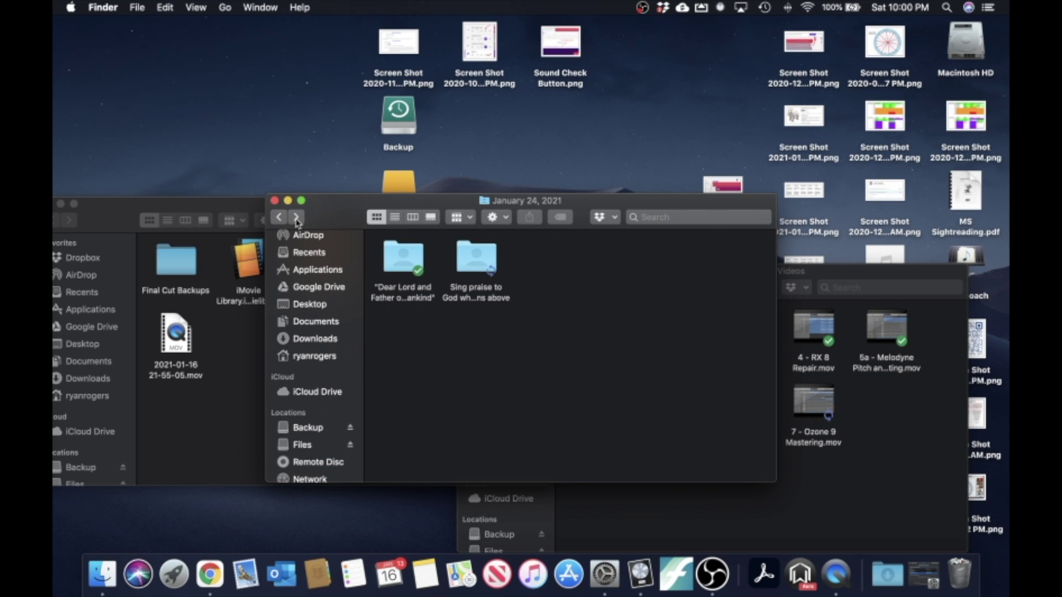
click(297, 217)
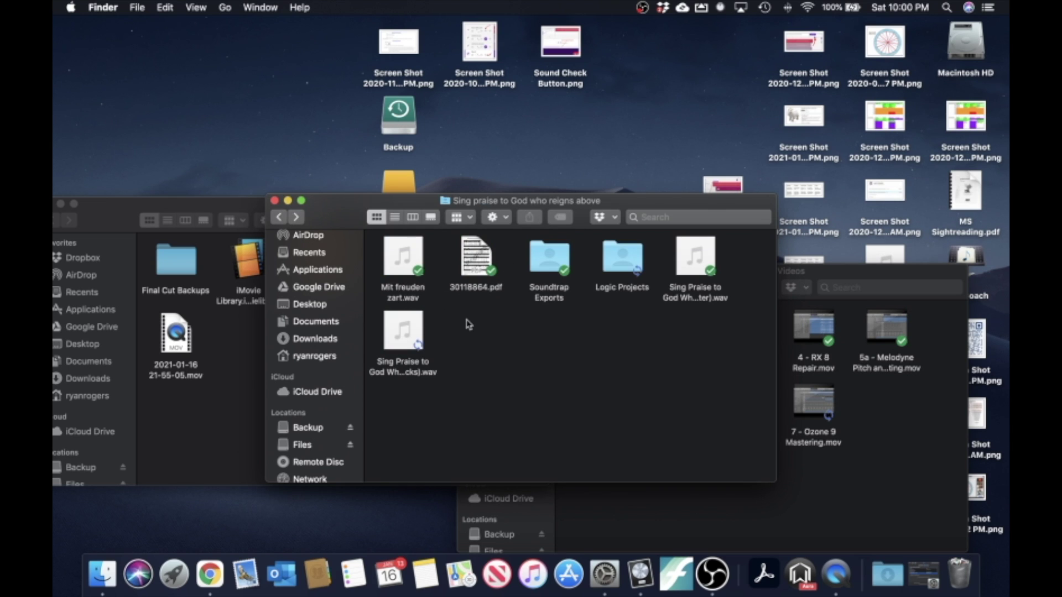
Step: Create a folder named "Sing Along Videos" in the song's folder and align the icons neatly
right_click(466, 324)
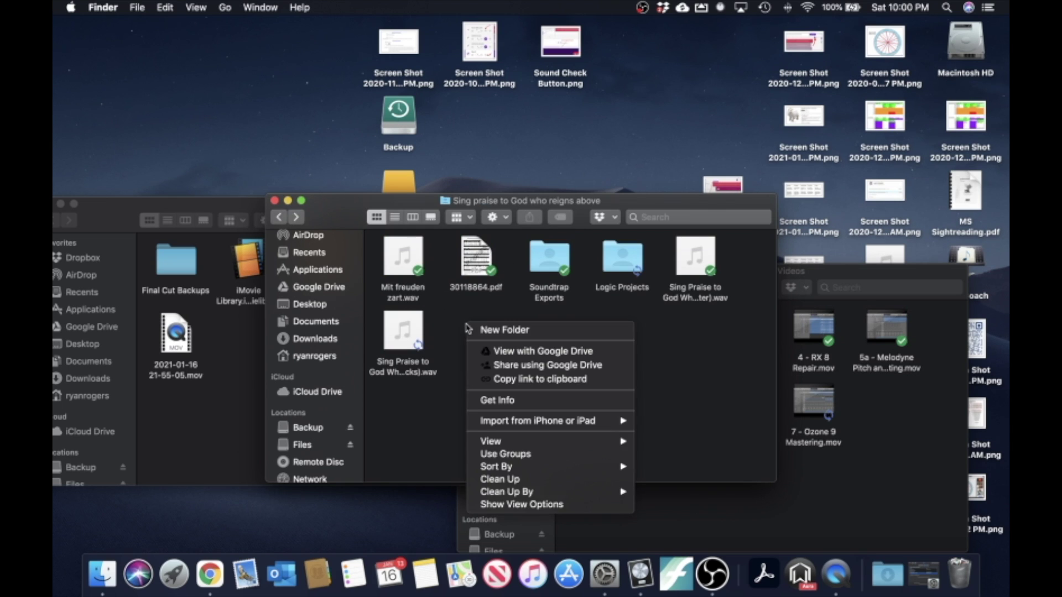
click(504, 331)
text(S)
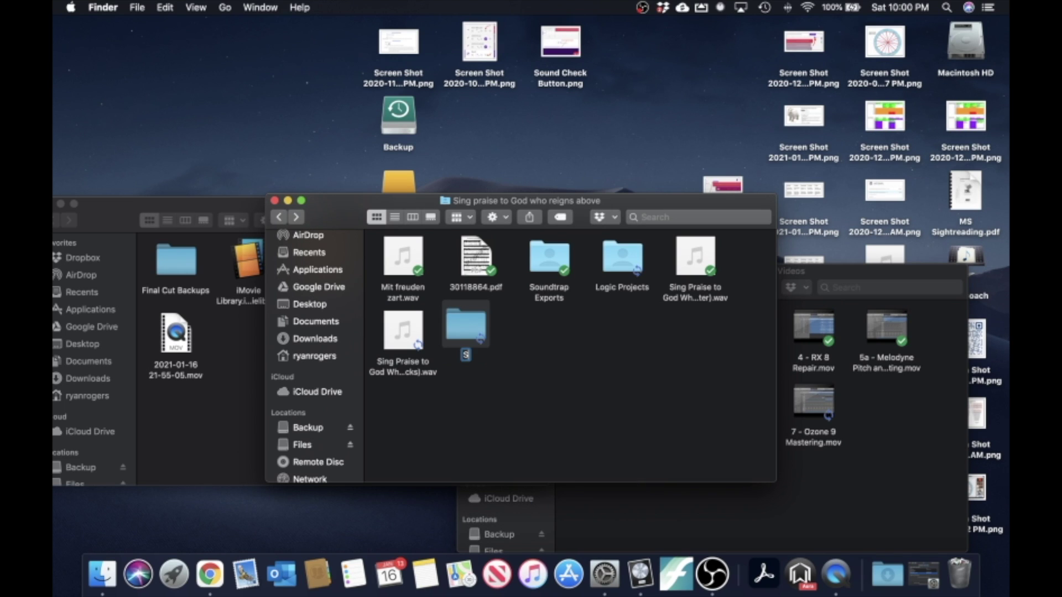
text(ing Along Videos)
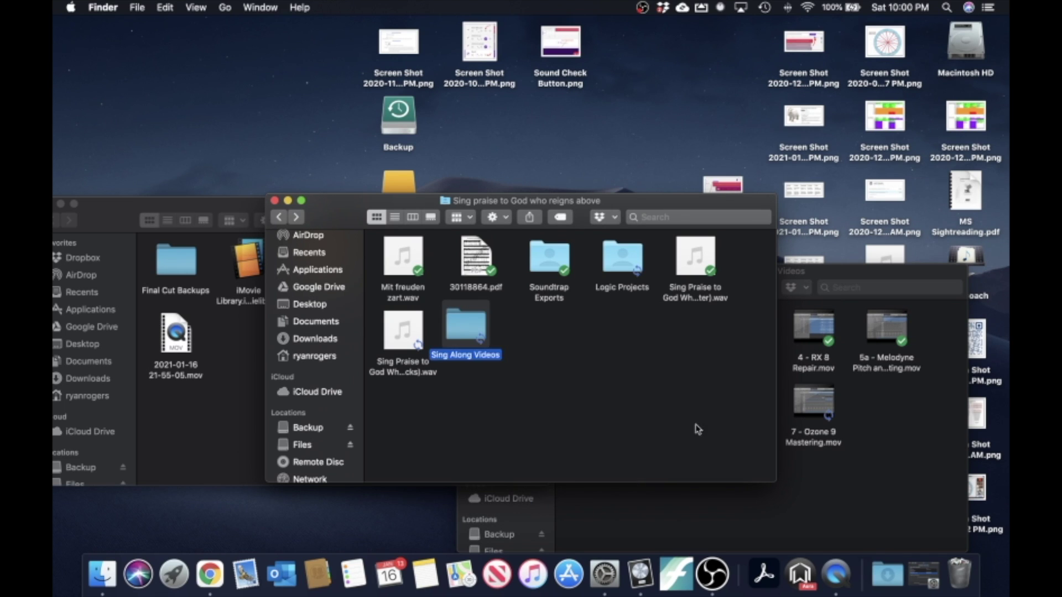
right_click(591, 453)
click(566, 379)
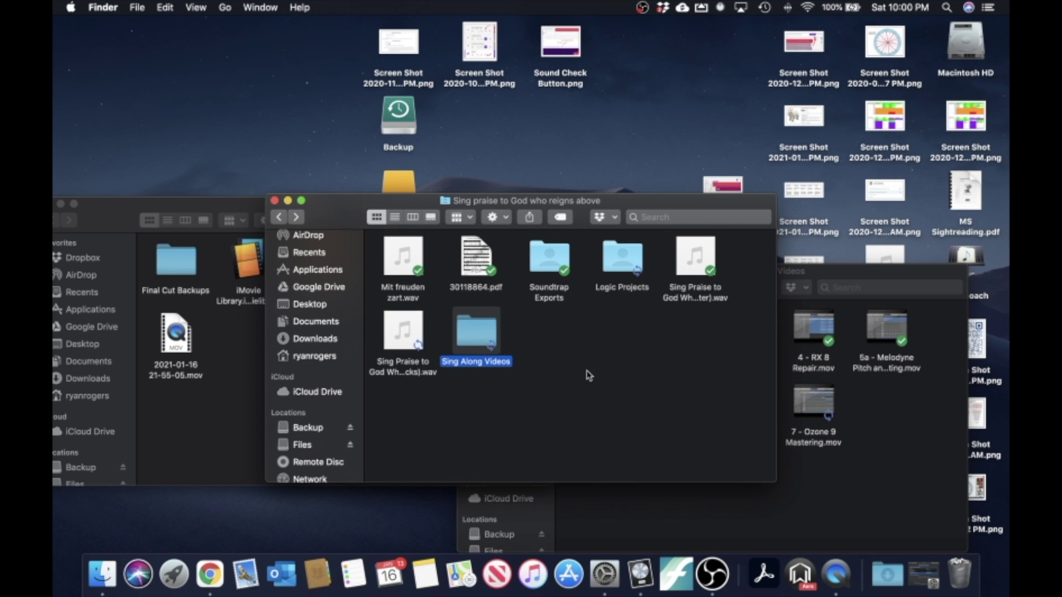
click(609, 351)
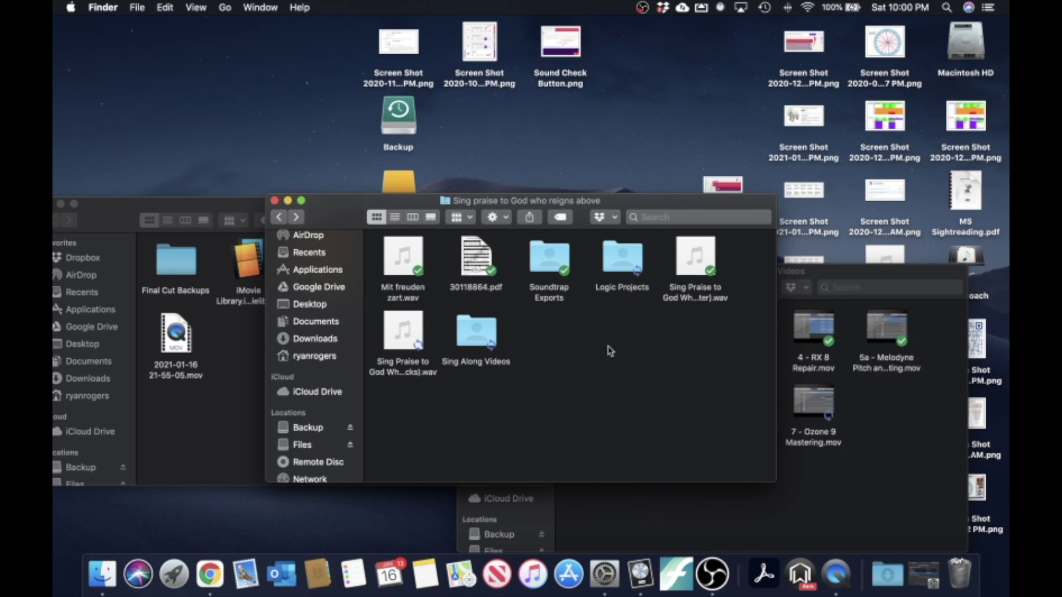
Step: Check the Google Drive sync progress, then open the "Sing praise to God who reigns above" folder on the Drive website in Chrome
click(683, 8)
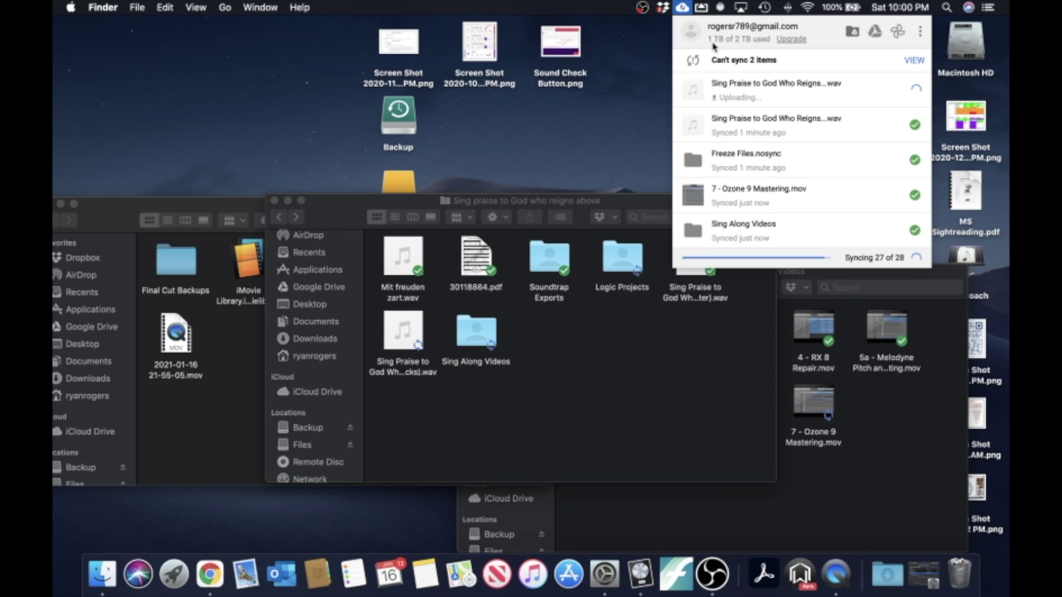
click(685, 8)
key(super+Tab)
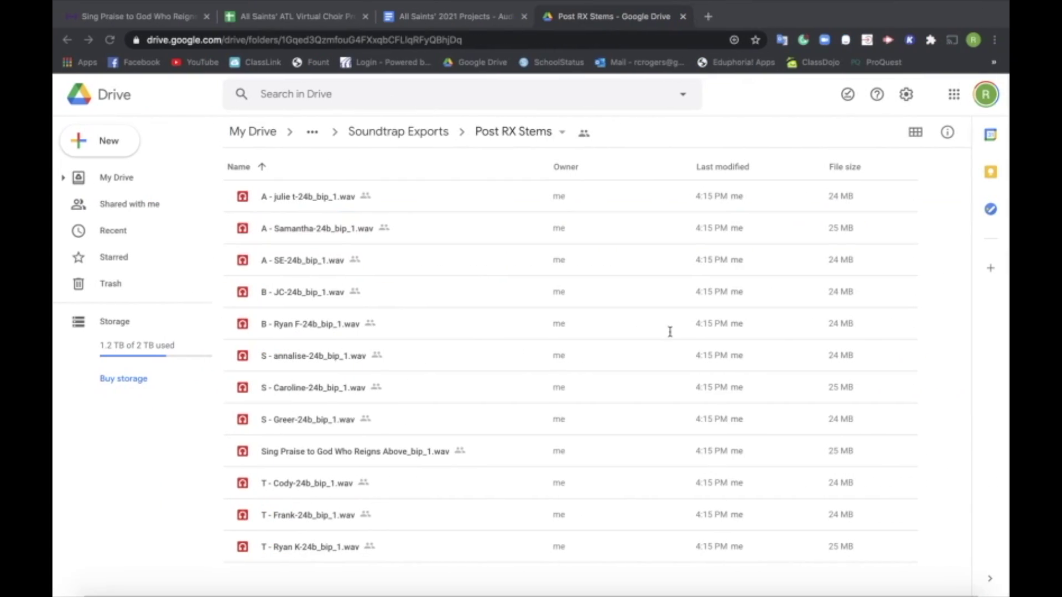
click(427, 133)
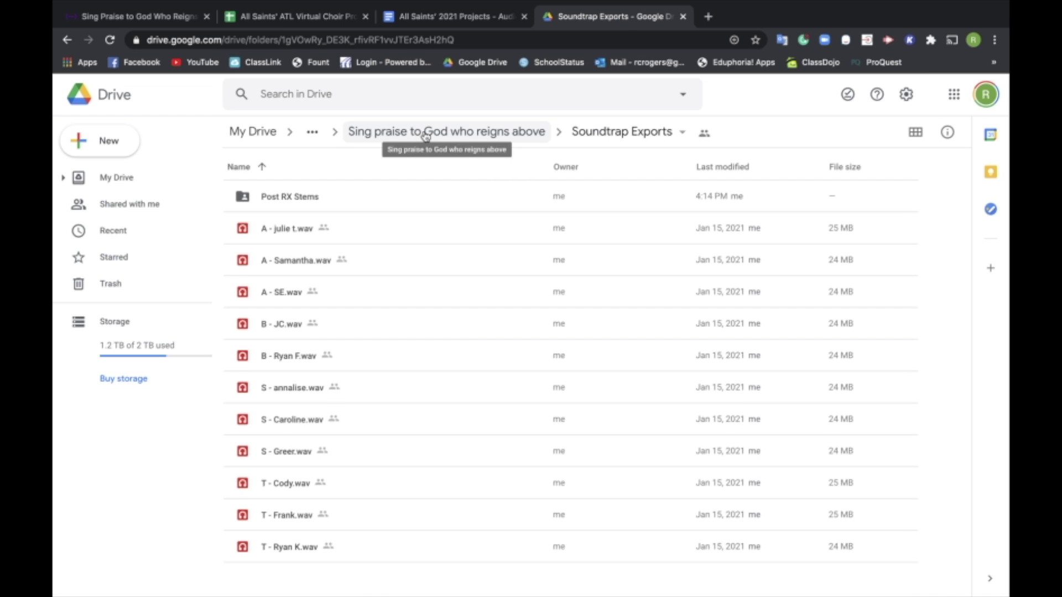
click(425, 135)
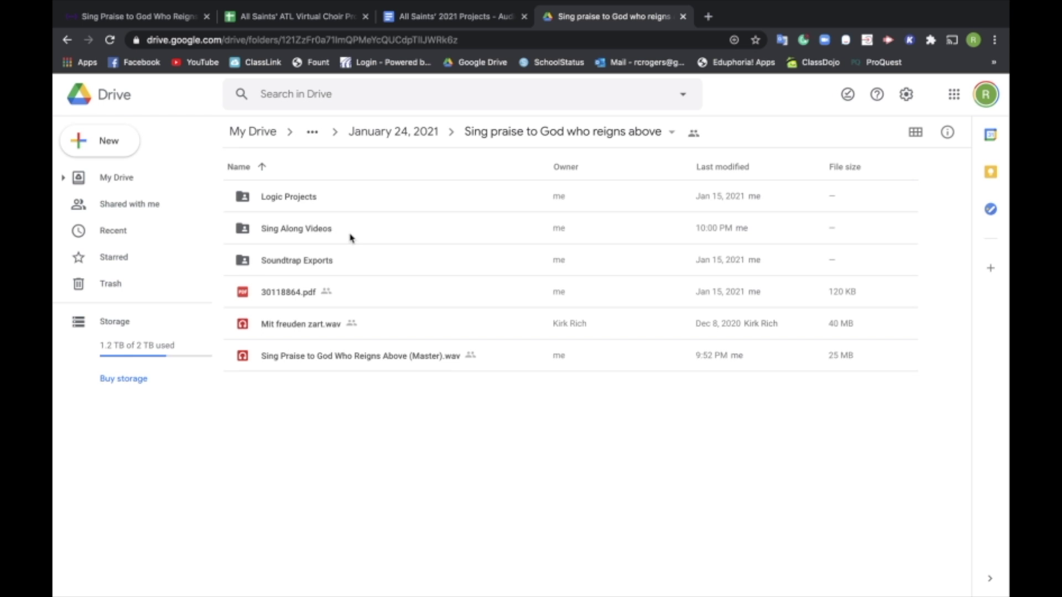
Step: Open the All Saints' 2021 Projects document and review its audio introduction and the note "(Video instructions at bottom)"
click(350, 238)
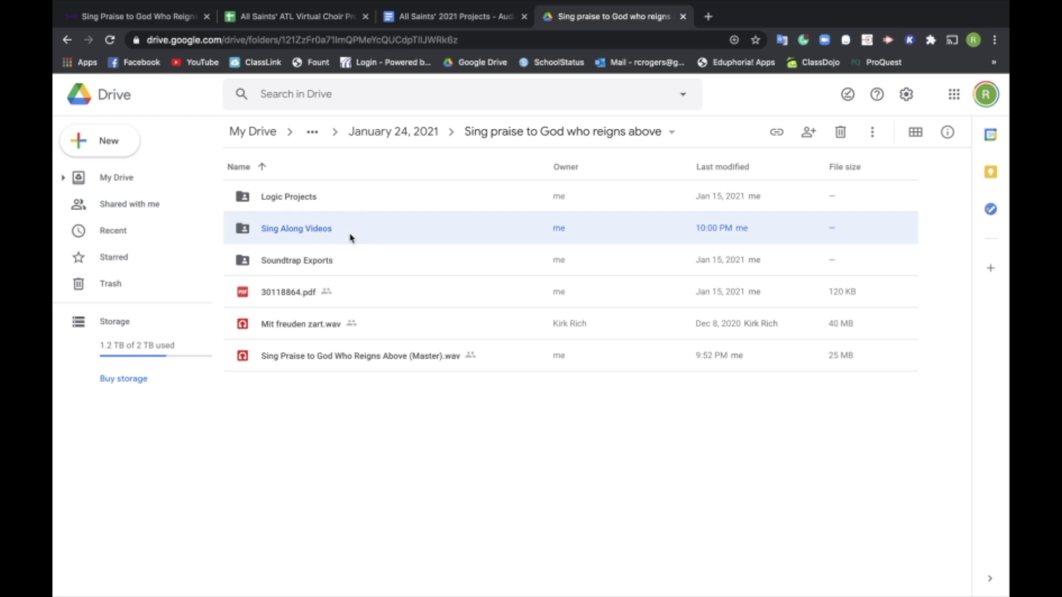
click(427, 20)
scroll(606, 313, down, 7)
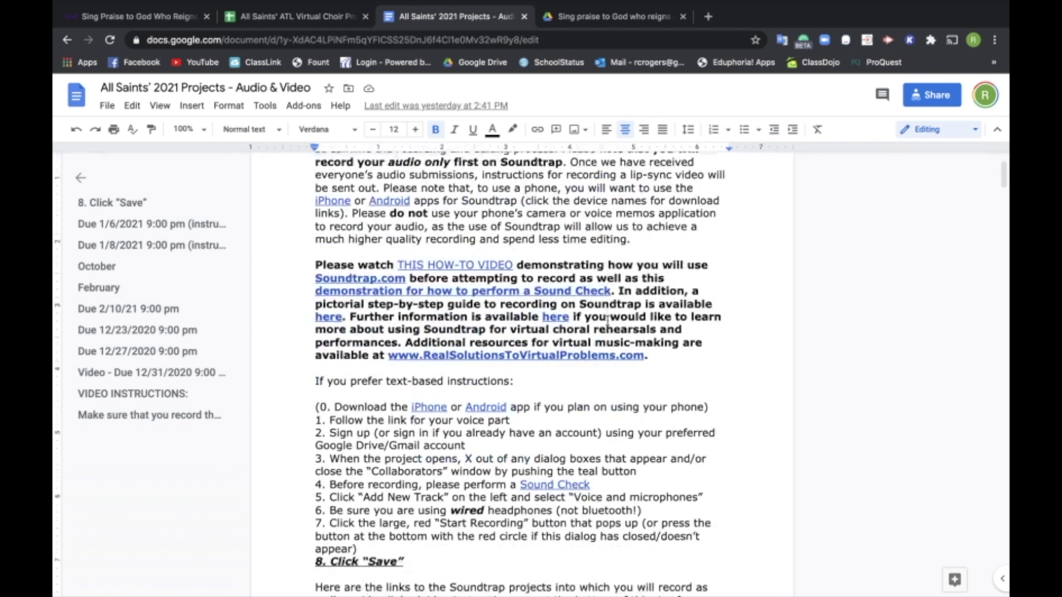
scroll(606, 321, up, 7)
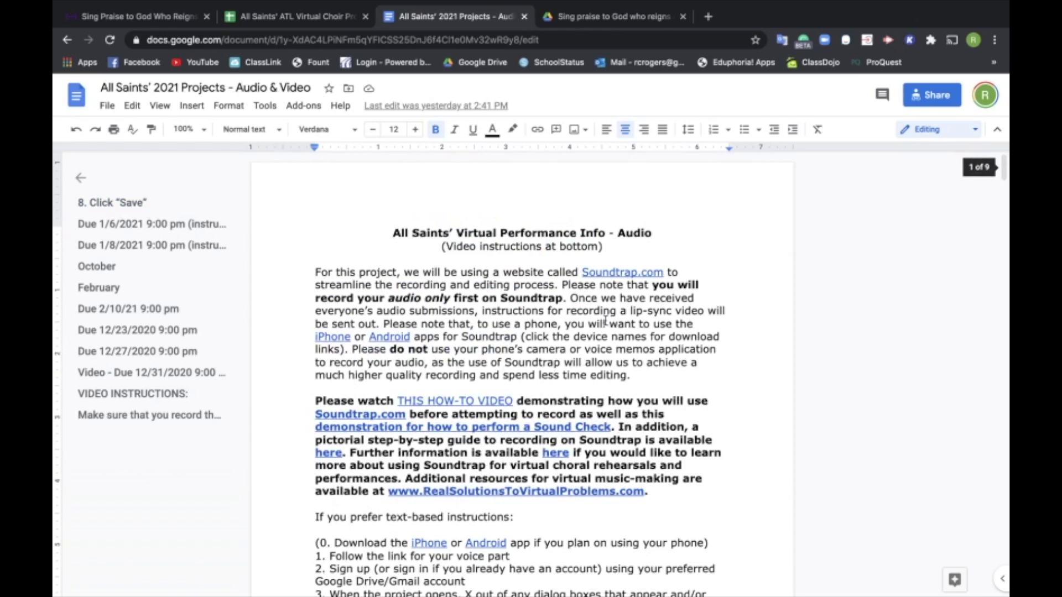
scroll(606, 321, down, 4)
scroll(603, 320, up, 4)
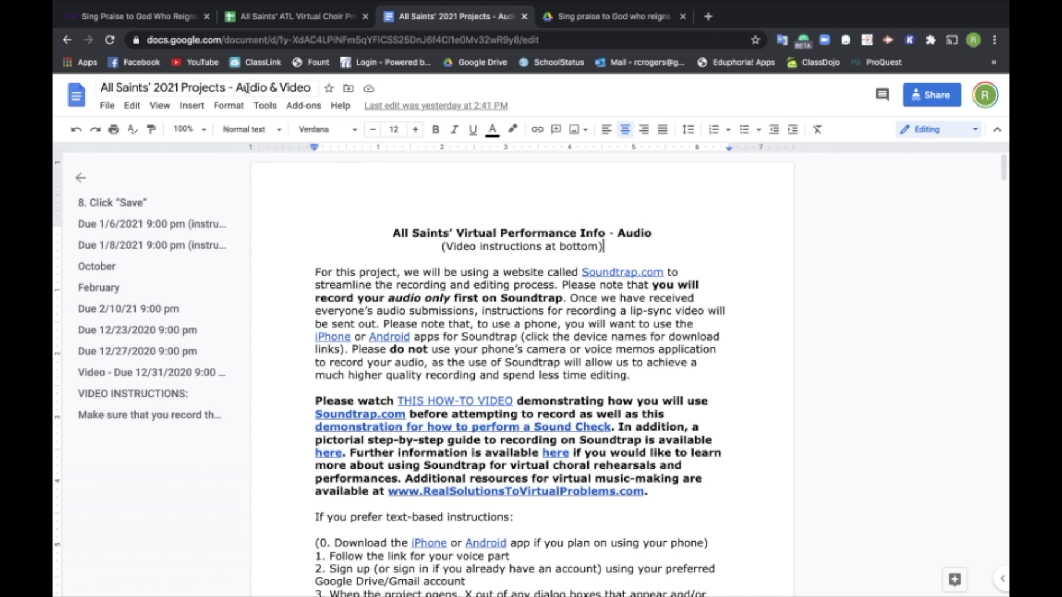
drag(608, 247, 441, 247)
click(610, 246)
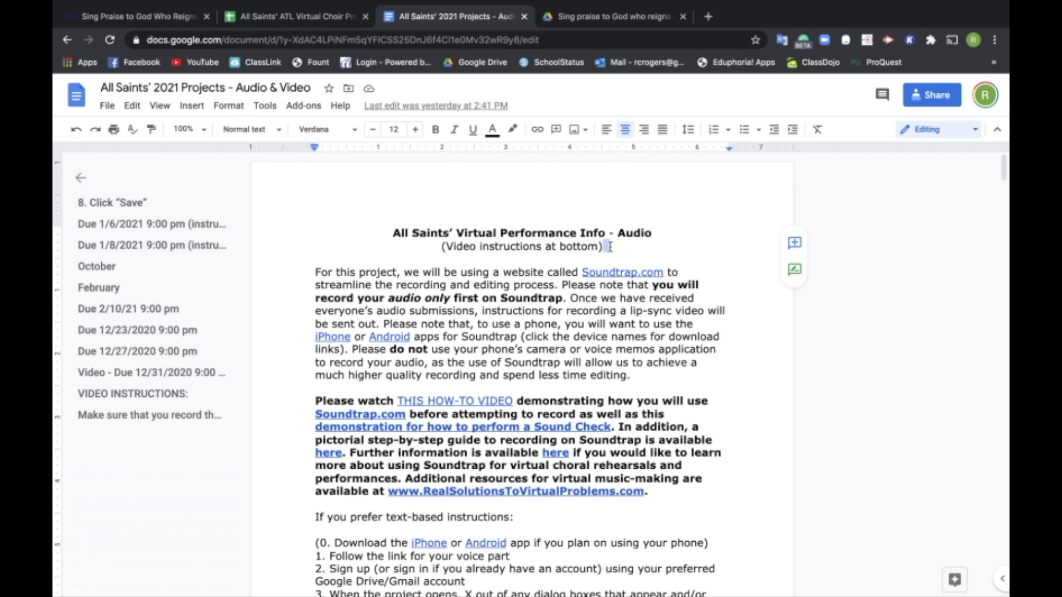
Step: Look through the song links and due dates down to the VIDEO INSTRUCTIONS section near the document's end
scroll(782, 285, down, 10)
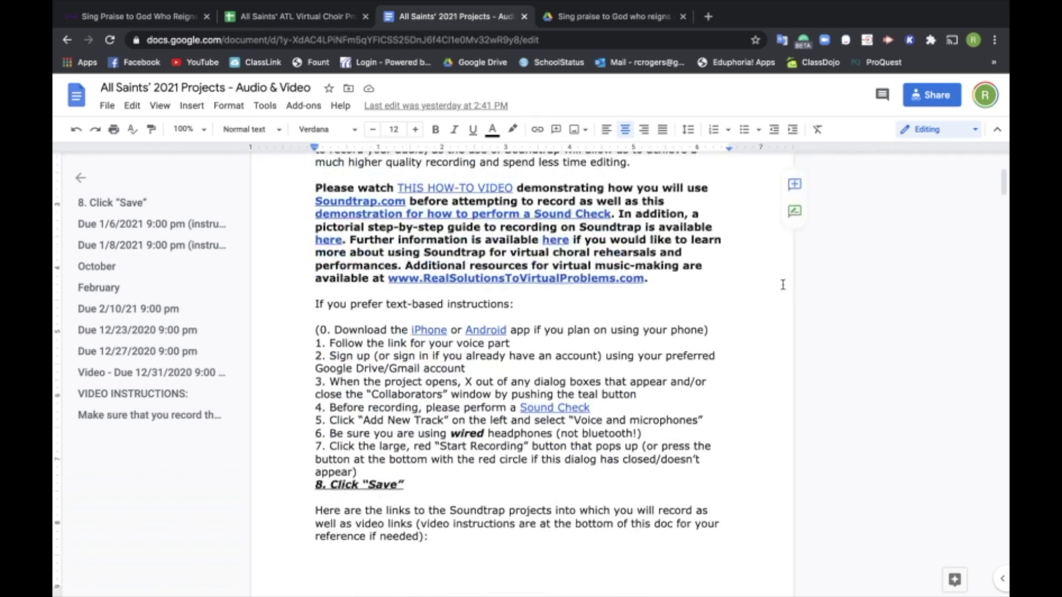
scroll(783, 284, down, 15)
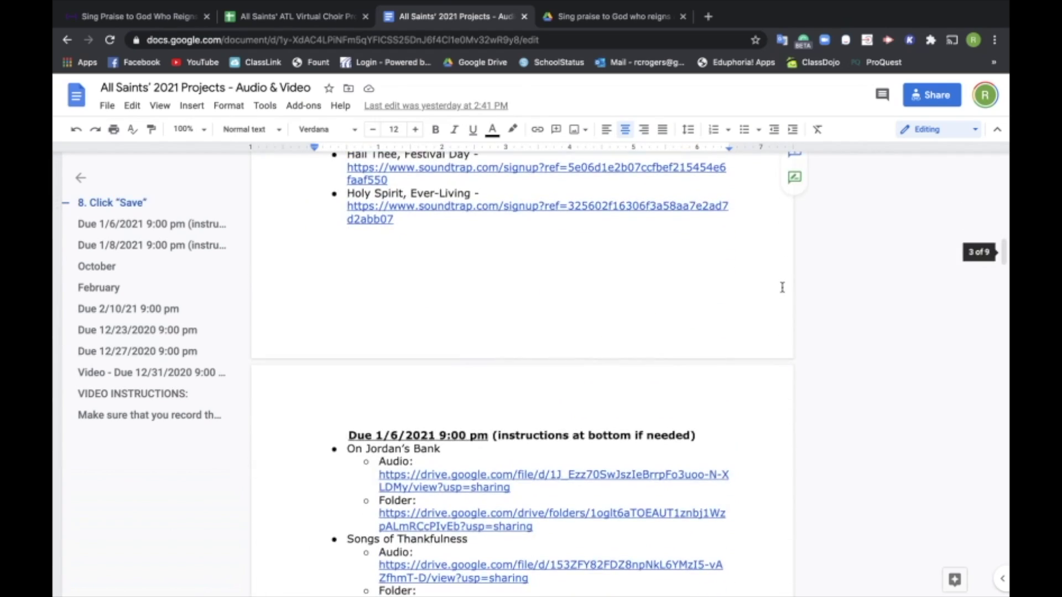
scroll(783, 287, down, 20)
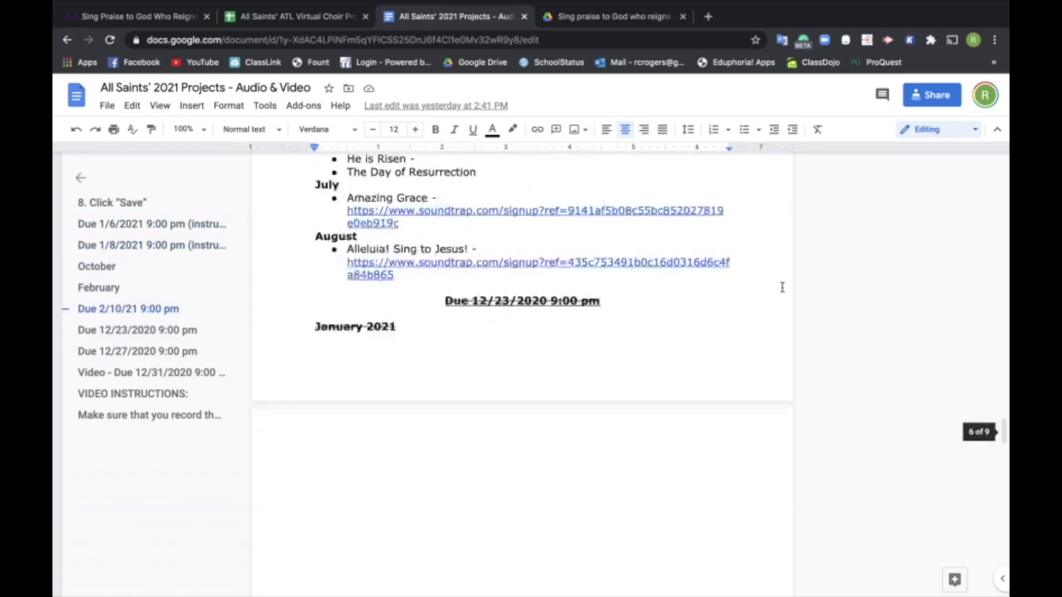
scroll(782, 287, down, 12)
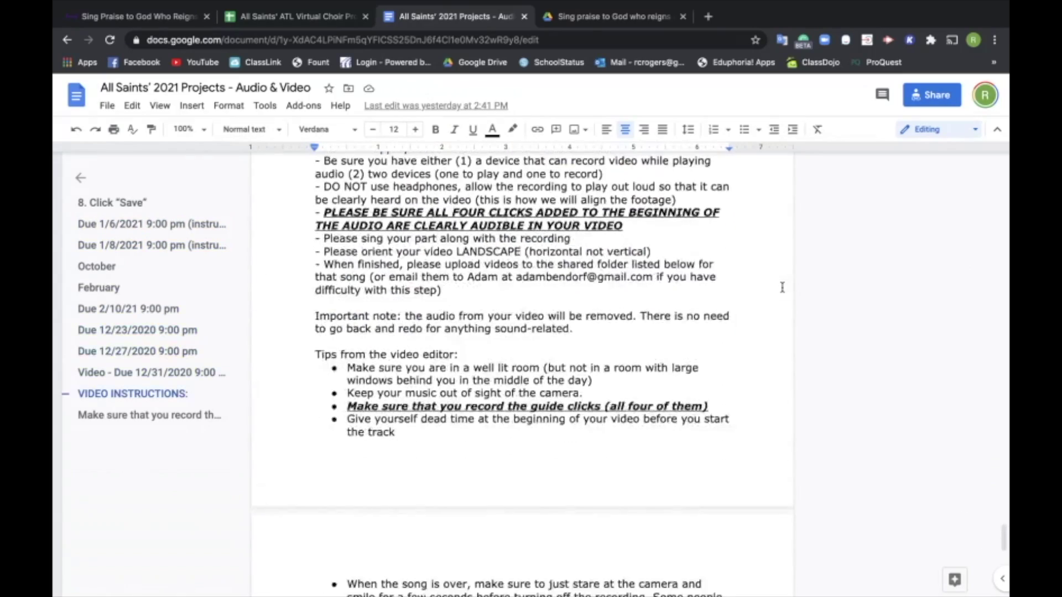
scroll(783, 291, down, 6)
scroll(773, 287, up, 6)
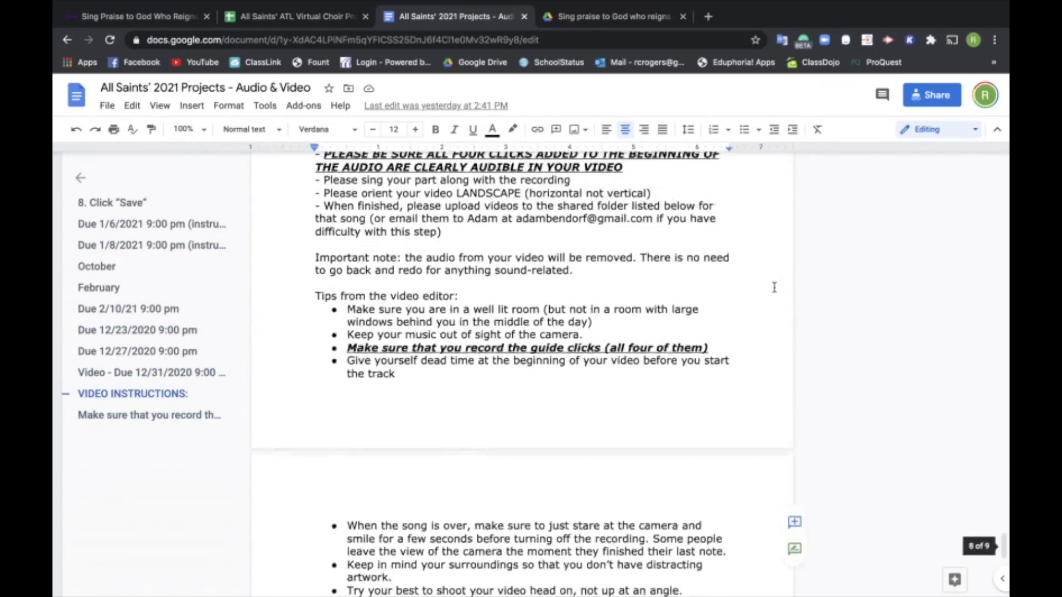
scroll(774, 287, up, 3)
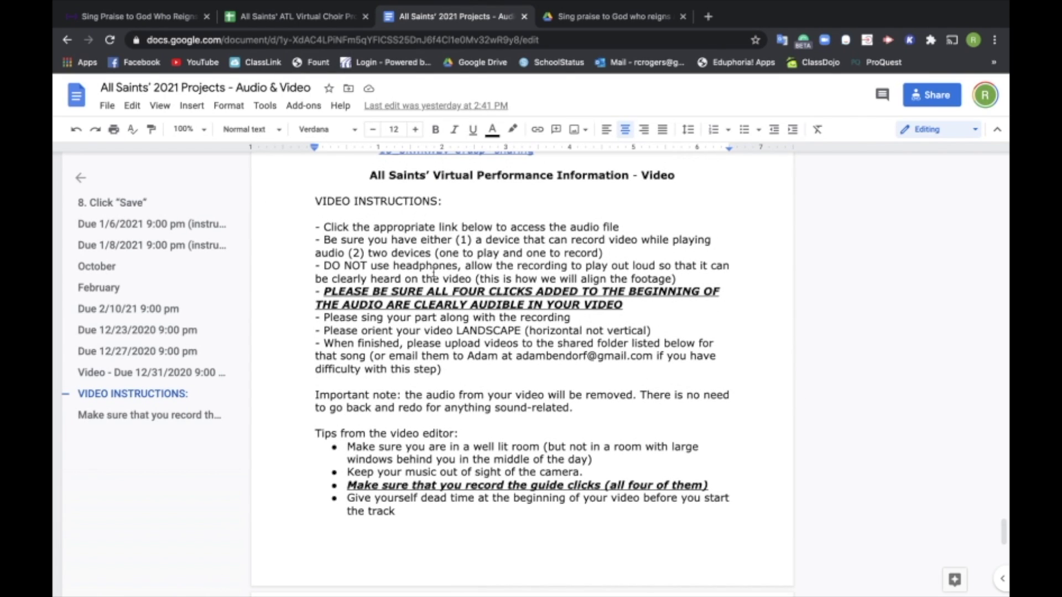
scroll(466, 269, up, 1)
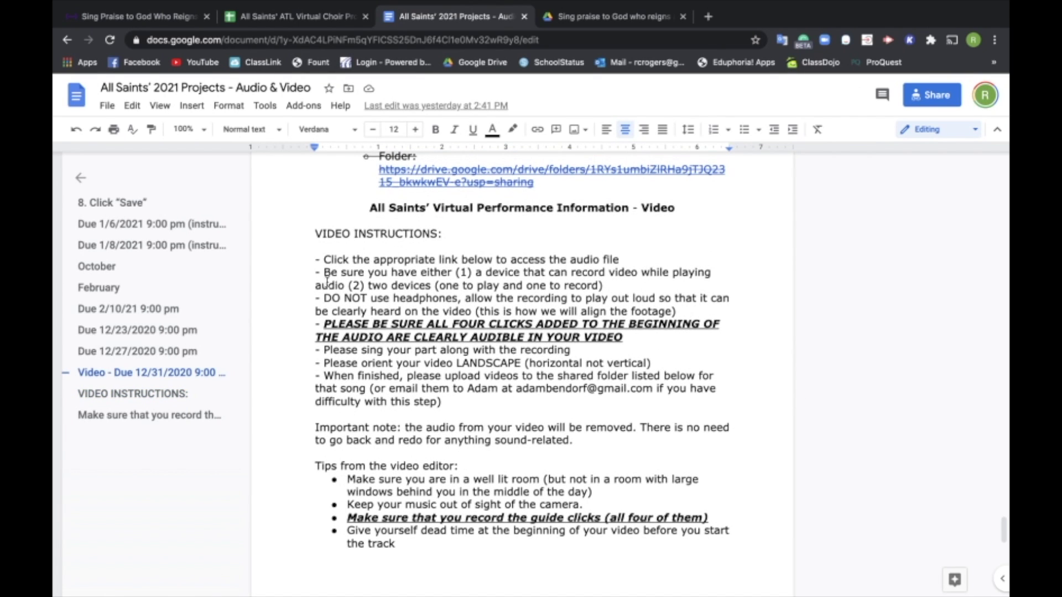
Step: Highlight in turn the instructions about audible clicks, landscape orientation and singing along with the recording
drag(623, 337, 309, 325)
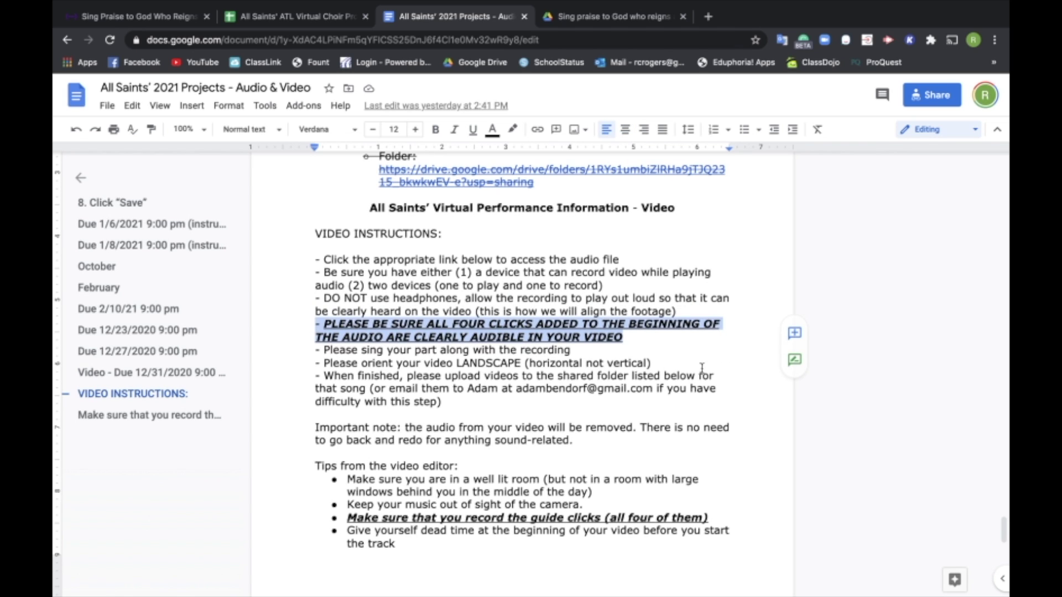
click(674, 338)
click(654, 348)
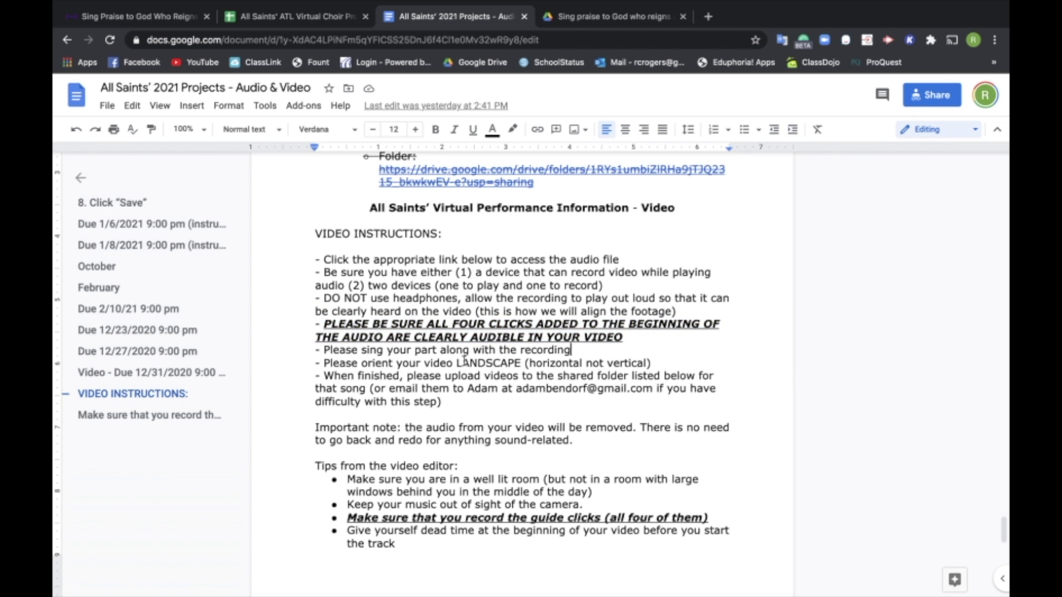
drag(652, 364, 300, 361)
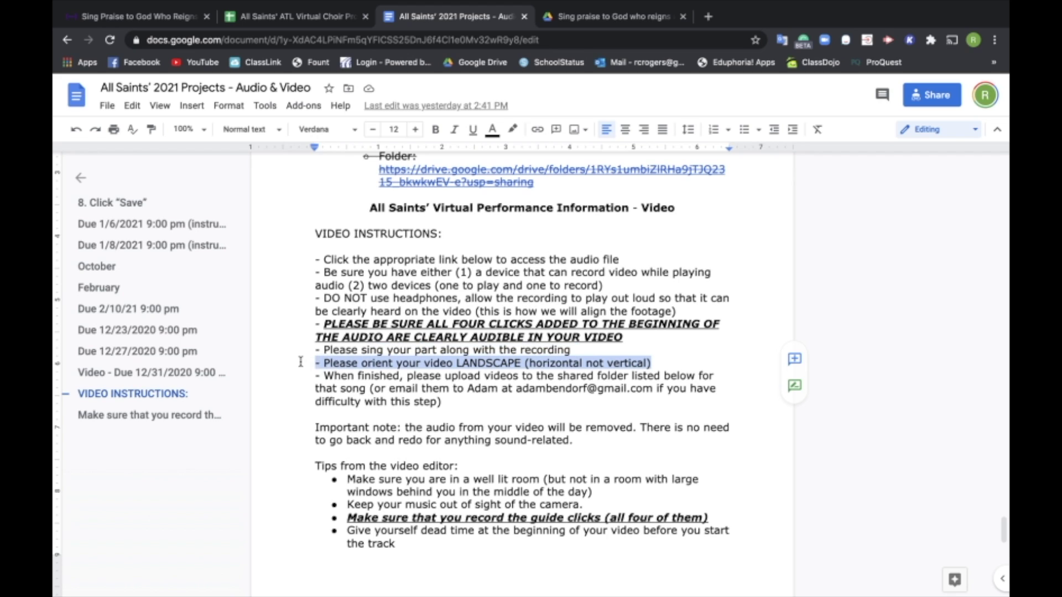
click(584, 348)
drag(583, 349, 310, 352)
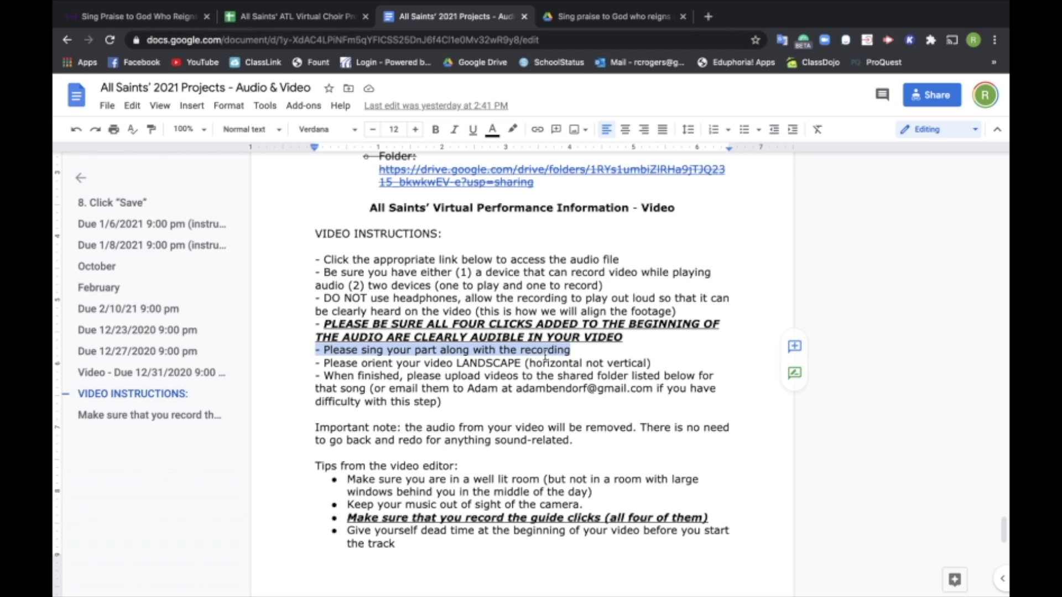
click(579, 349)
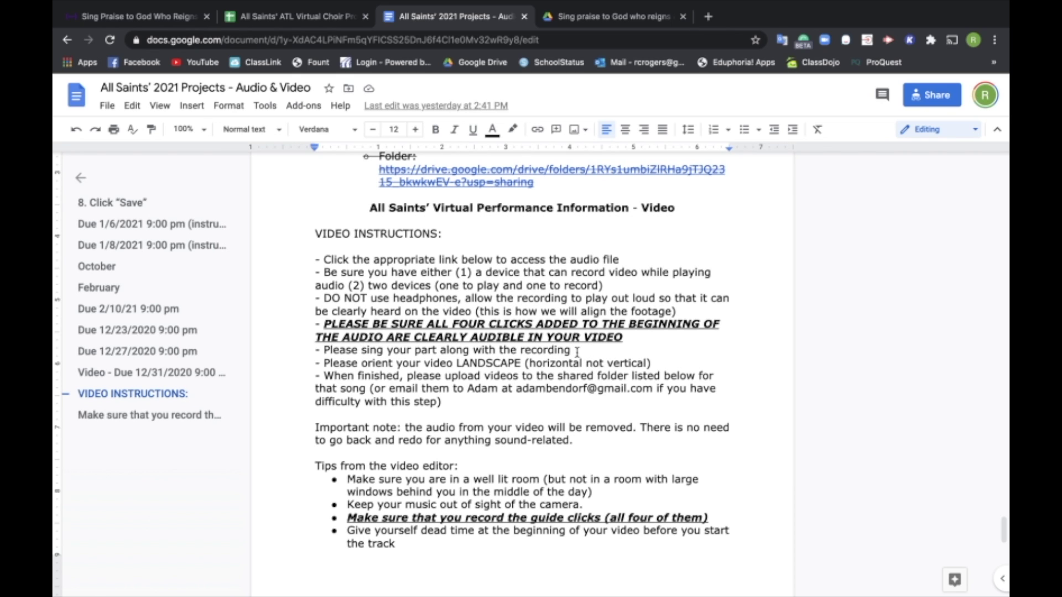
drag(576, 352, 324, 351)
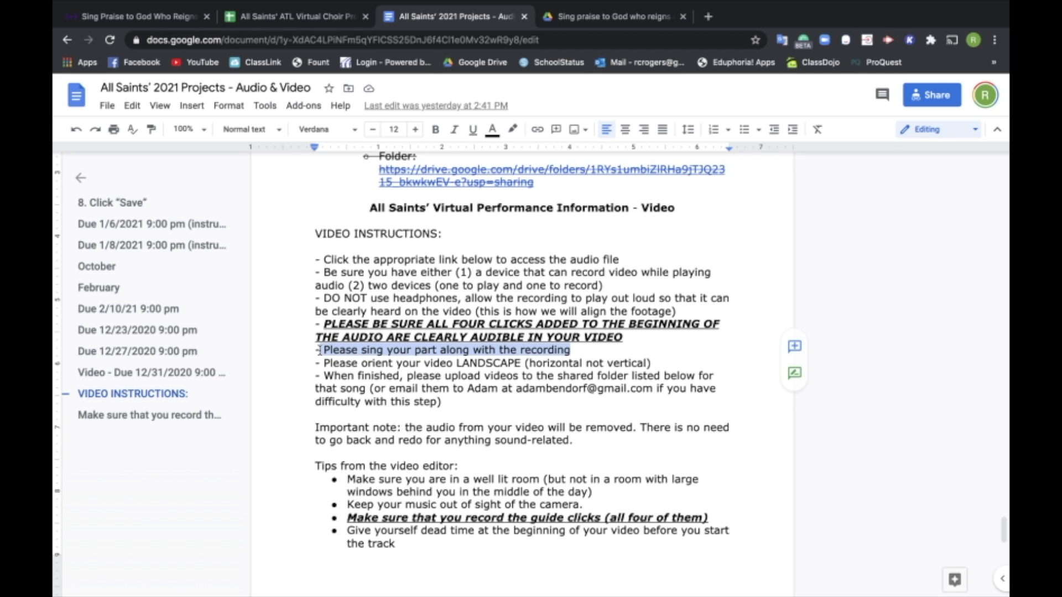
click(657, 352)
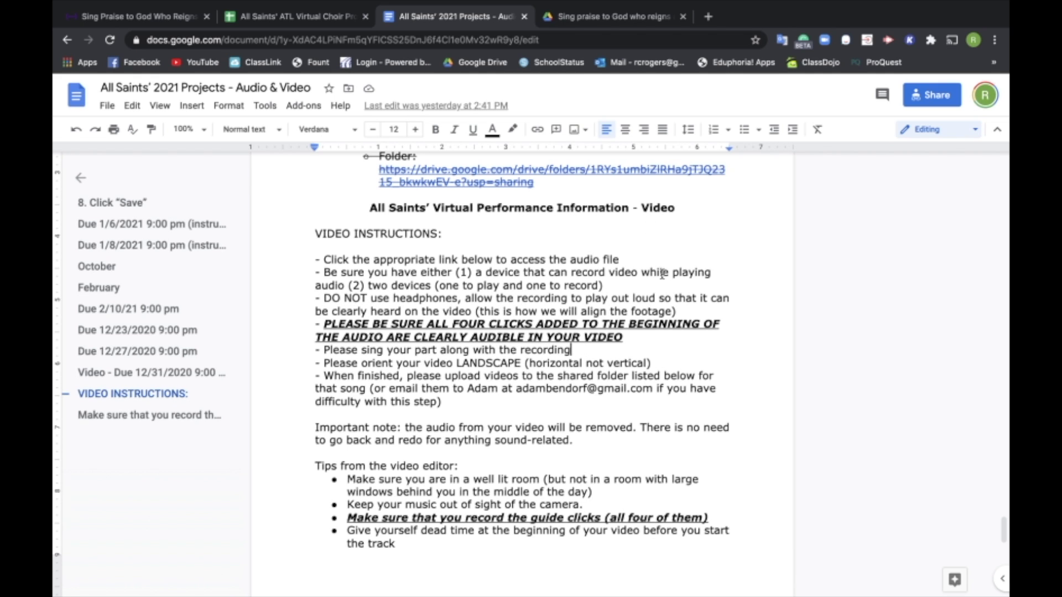
Step: Highlight the instruction about using one device that plays and records or two separate devices
click(638, 283)
drag(604, 285, 311, 272)
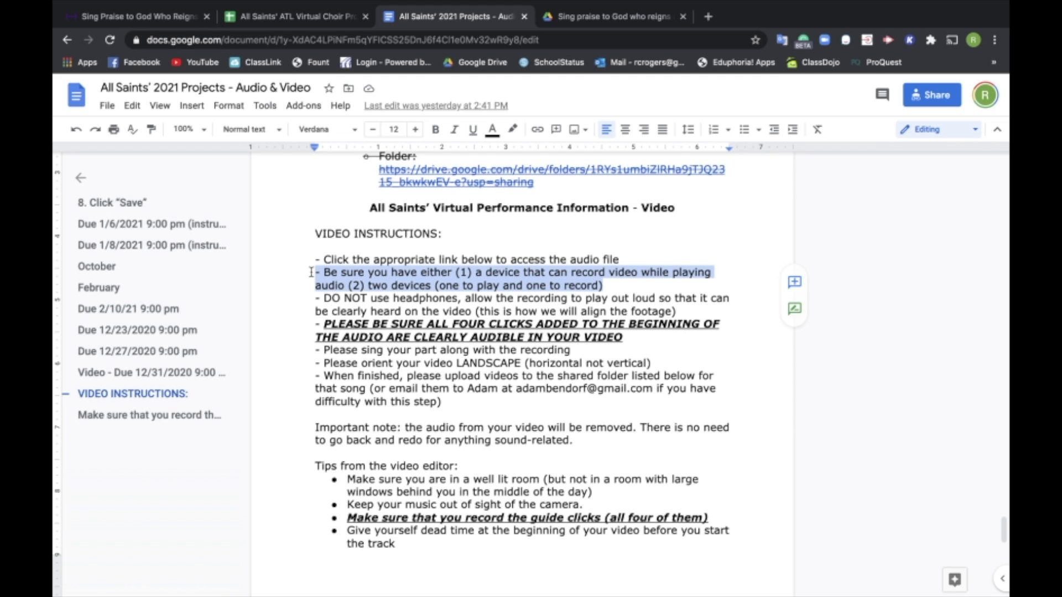
drag(311, 272, 608, 285)
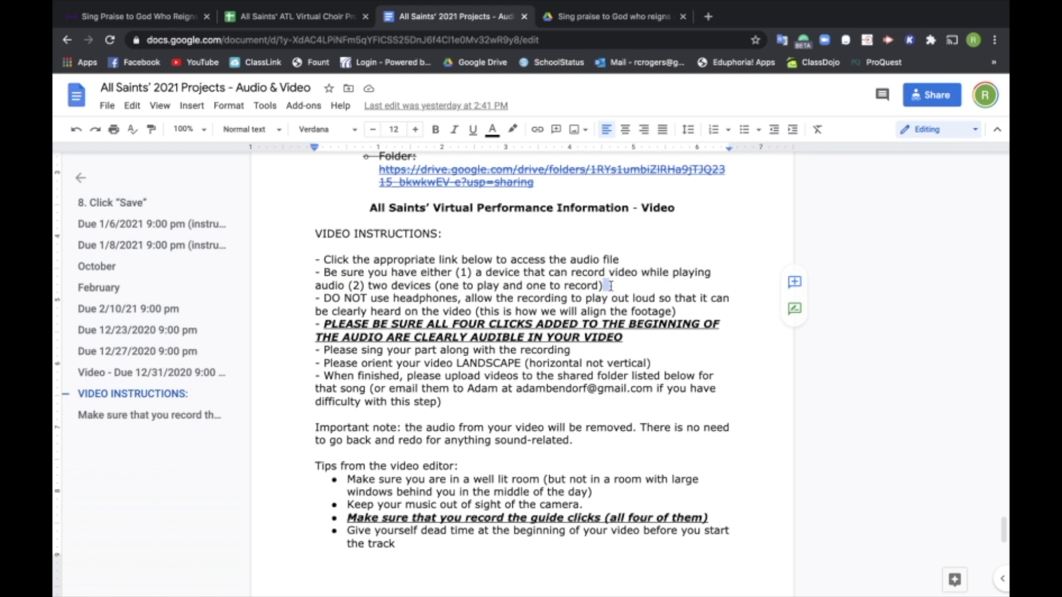
click(611, 286)
Step: Read through the "Tips from the video editor" list below the video instructions
scroll(588, 394, down, 2)
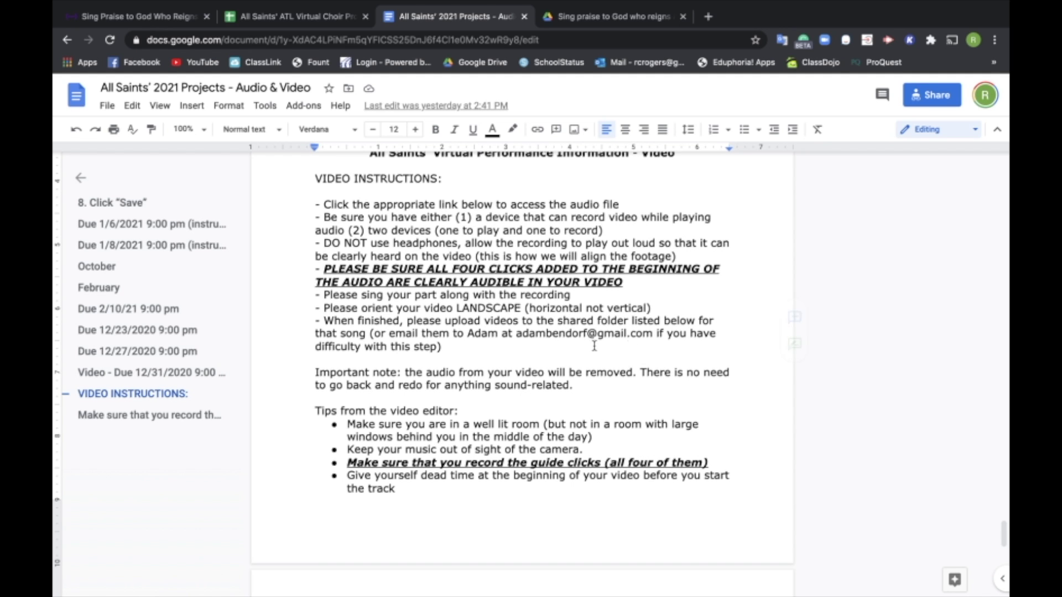
scroll(556, 339, down, 5)
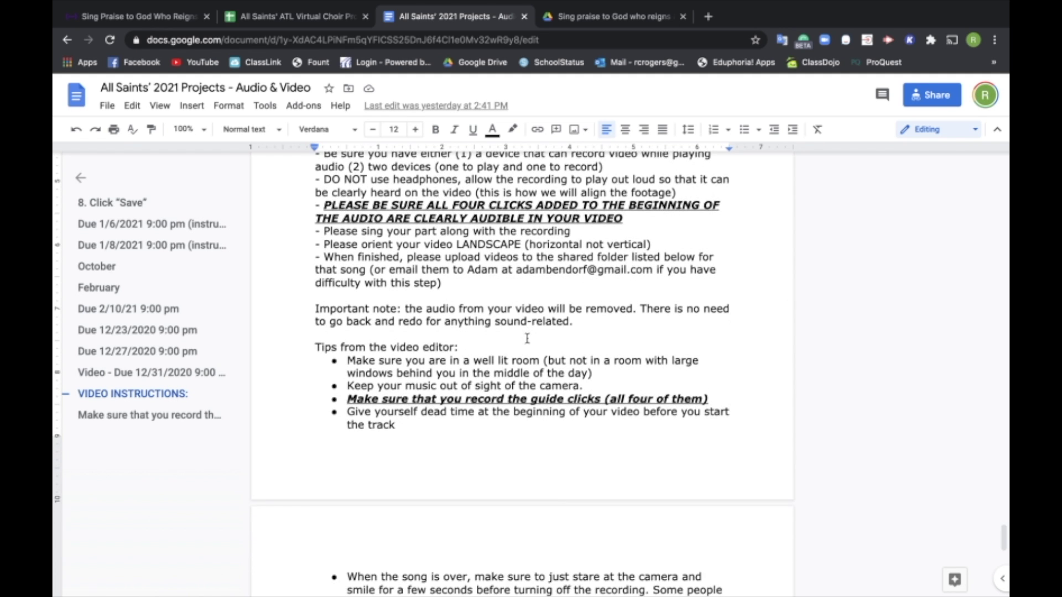
scroll(524, 338, down, 3)
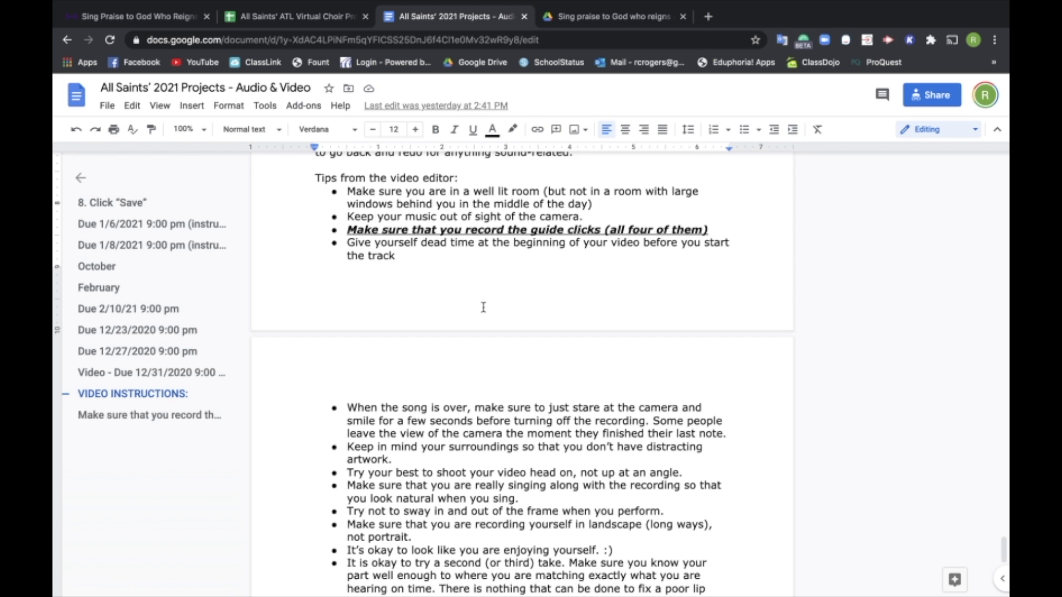
scroll(482, 307, down, 3)
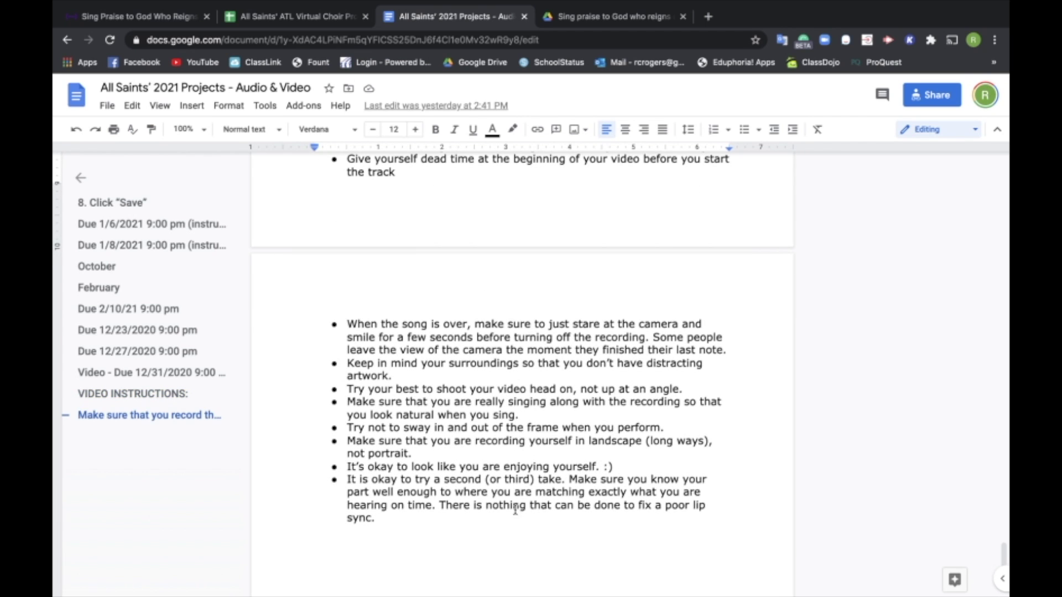
scroll(542, 490, up, 3)
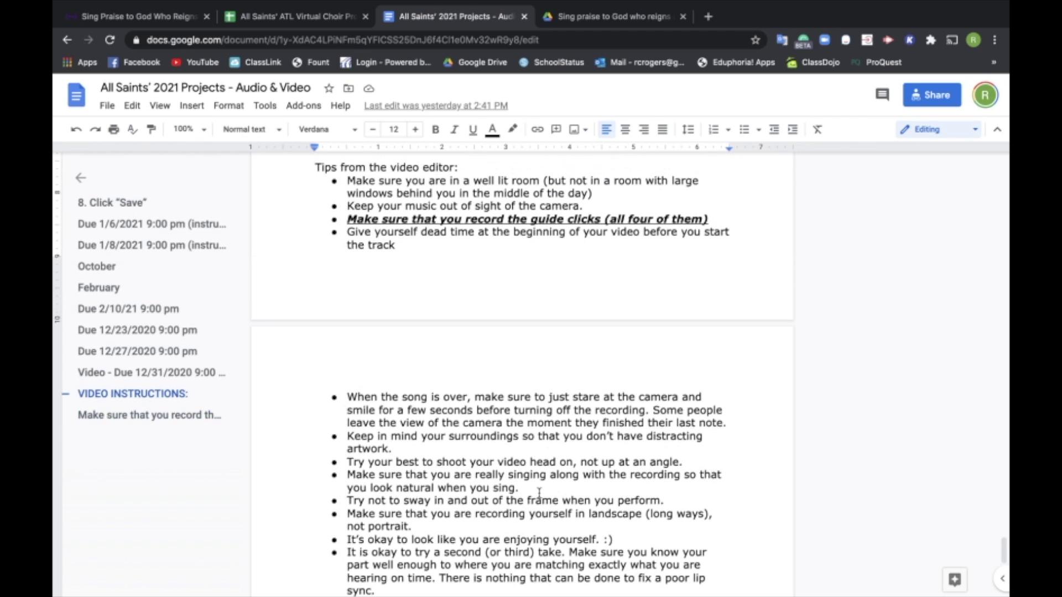
scroll(536, 494, up, 2)
Step: Return to the song's Drive folder and reload it to check for newly synced files
click(614, 16)
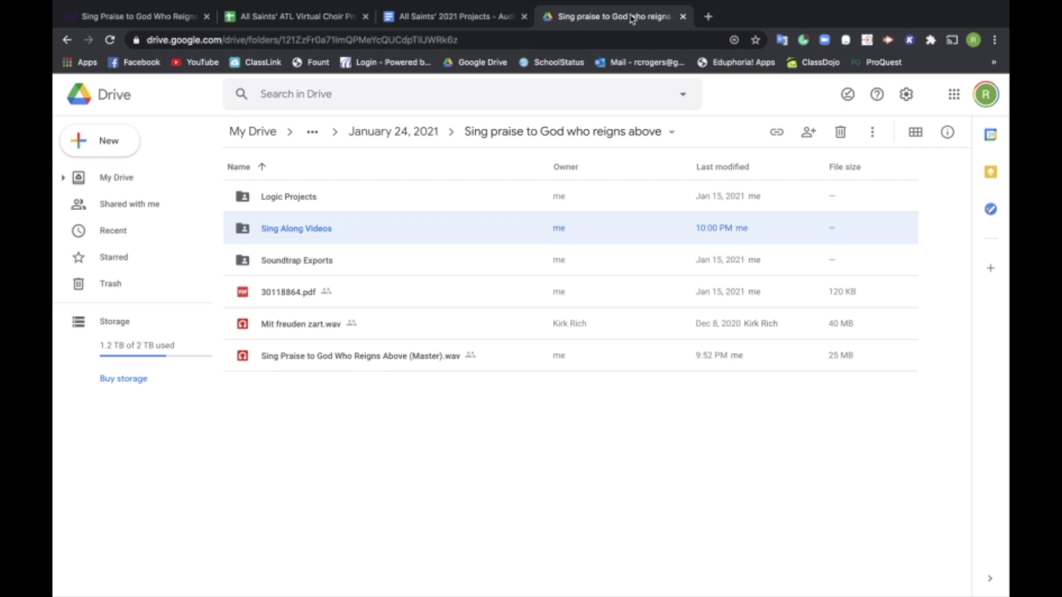
click(476, 467)
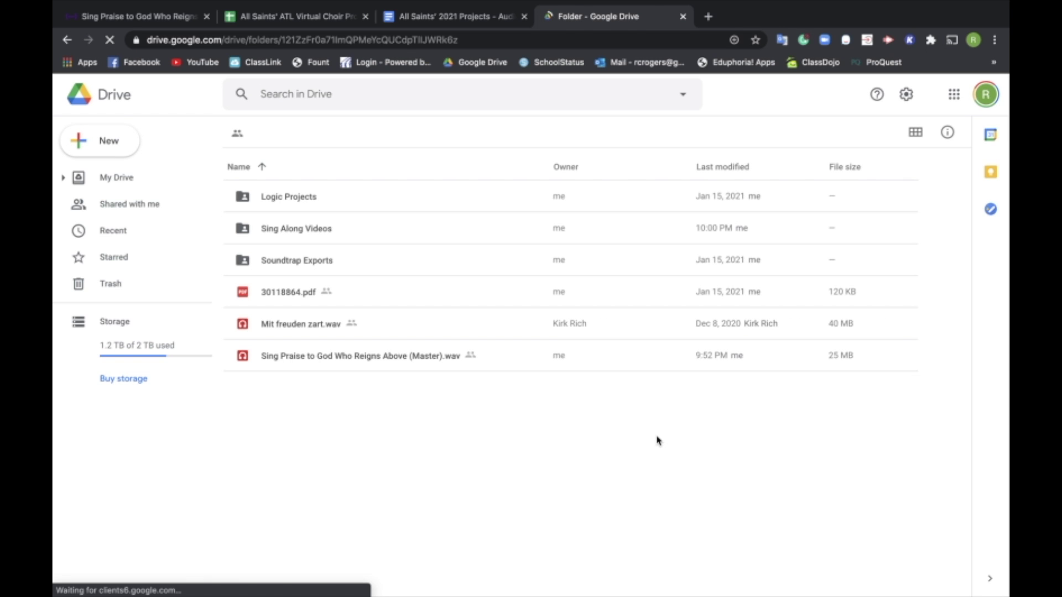
Step: Look through the project document's due-date song lists for the place to add the new song's entry
click(465, 18)
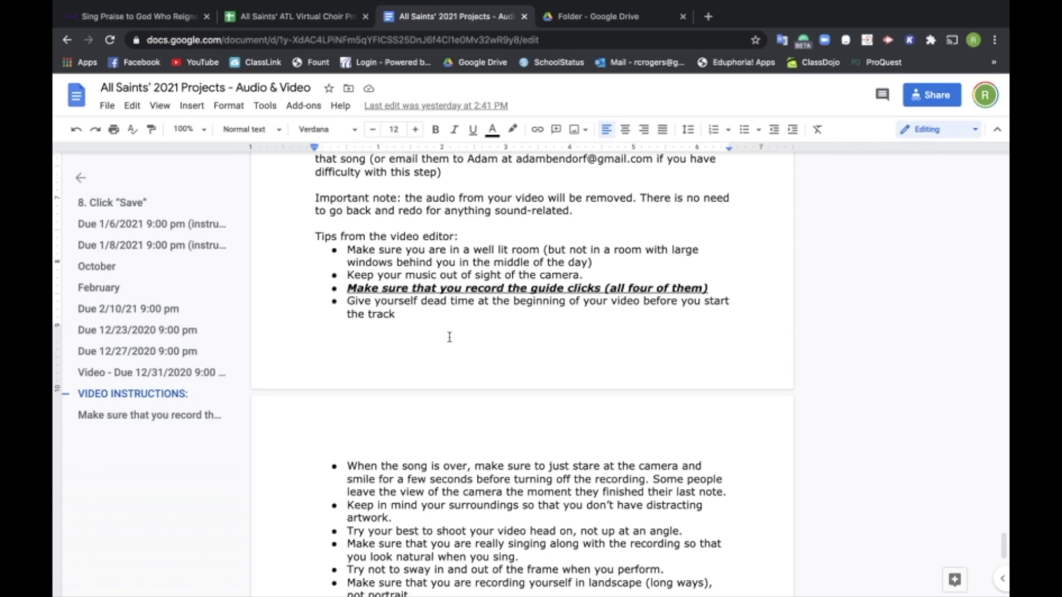
scroll(465, 330, up, 15)
scroll(465, 331, up, 20)
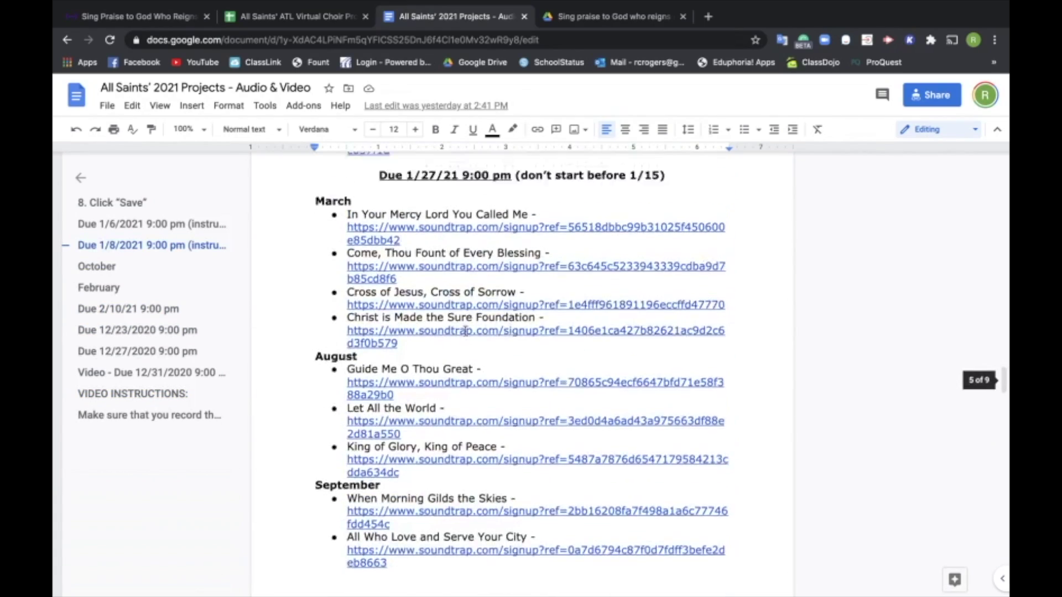
scroll(466, 331, up, 3)
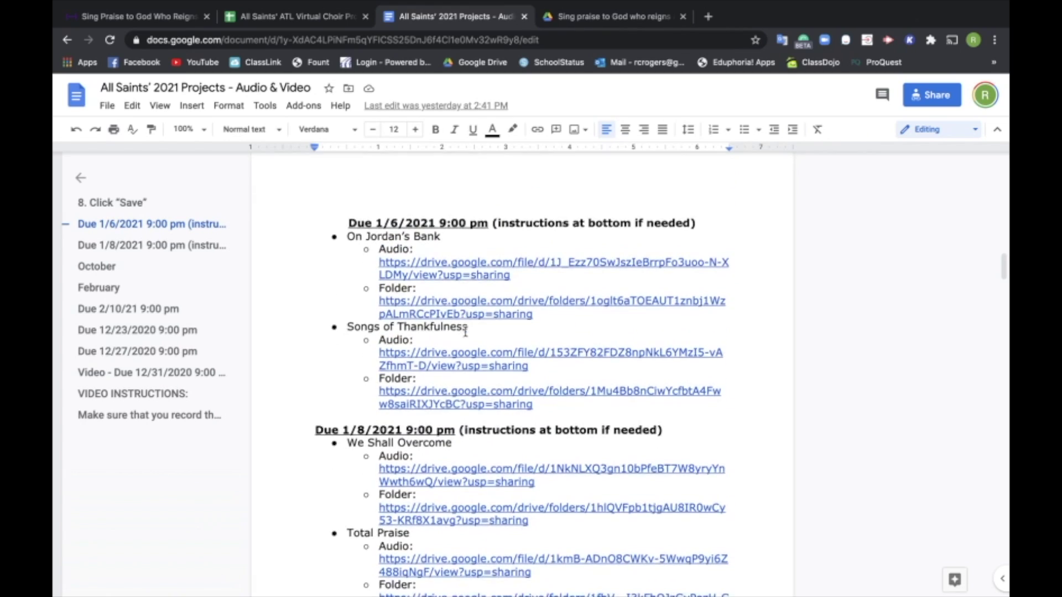
scroll(467, 331, down, 5)
scroll(467, 331, down, 8)
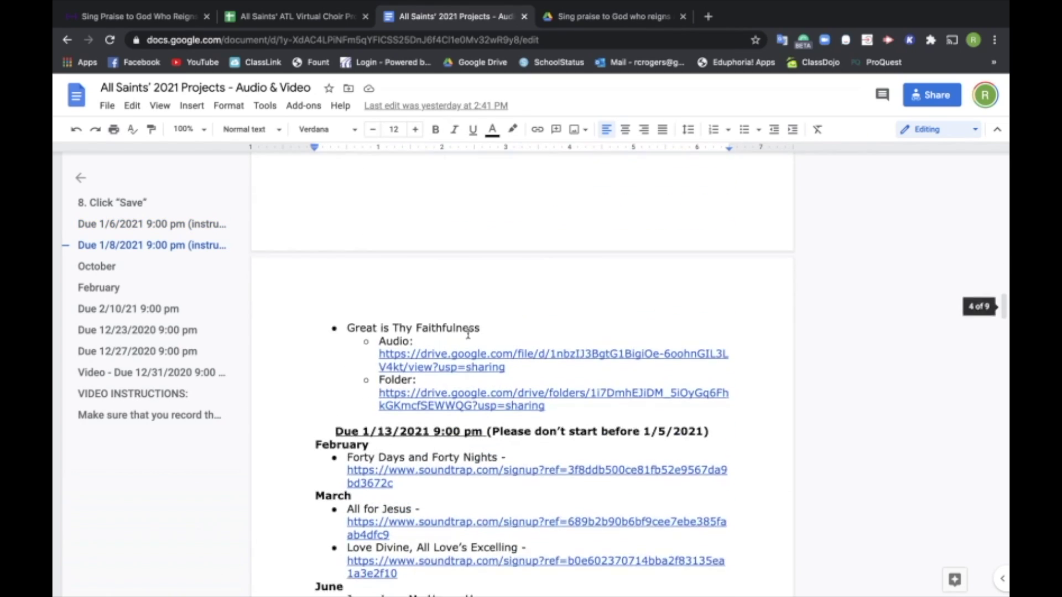
scroll(467, 331, down, 10)
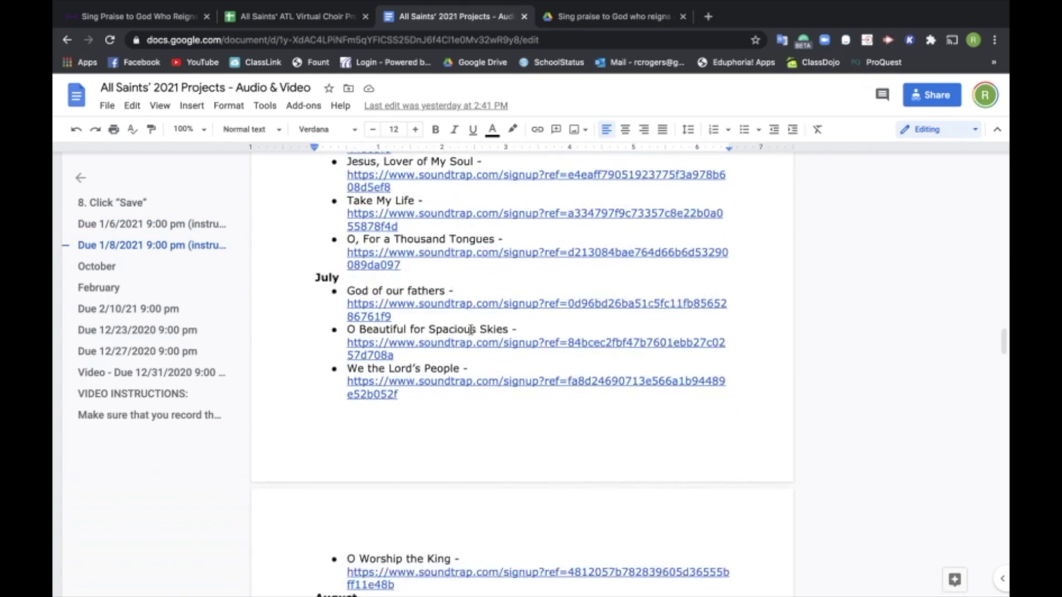
scroll(470, 331, down, 5)
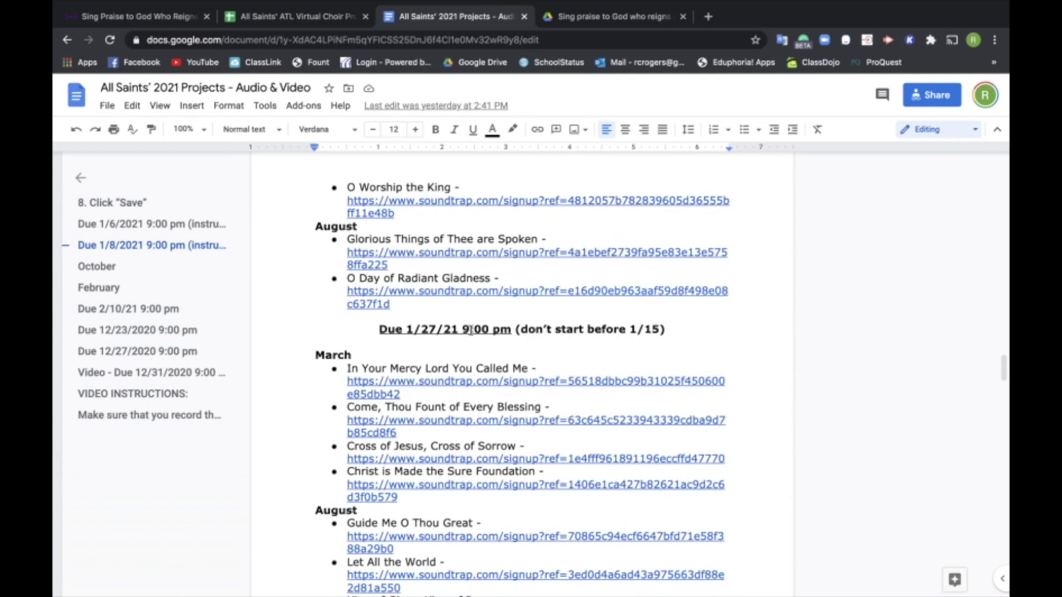
scroll(470, 330, up, 2)
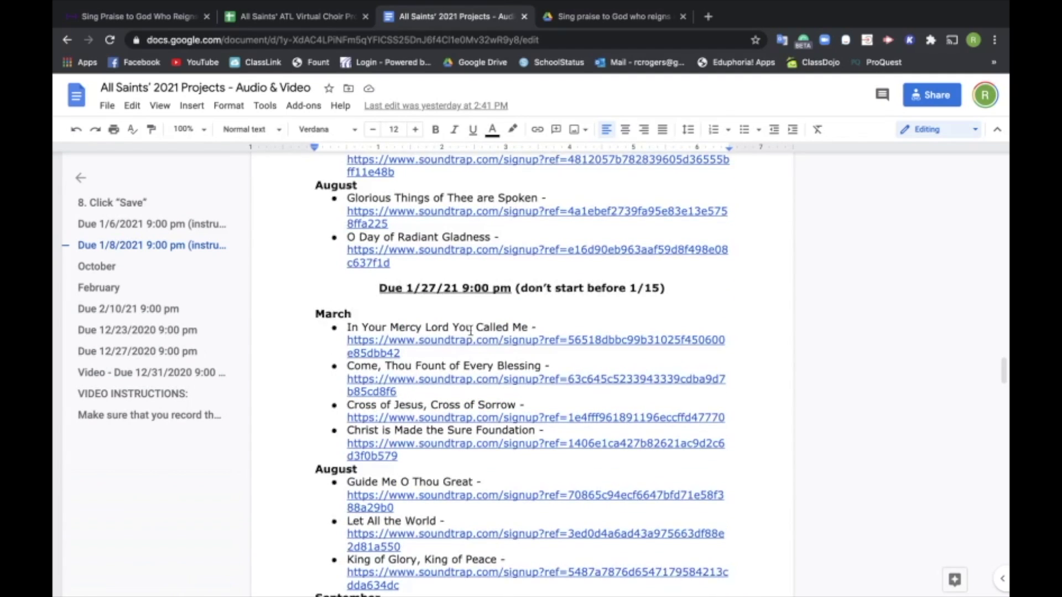
scroll(470, 331, down, 3)
scroll(470, 330, down, 6)
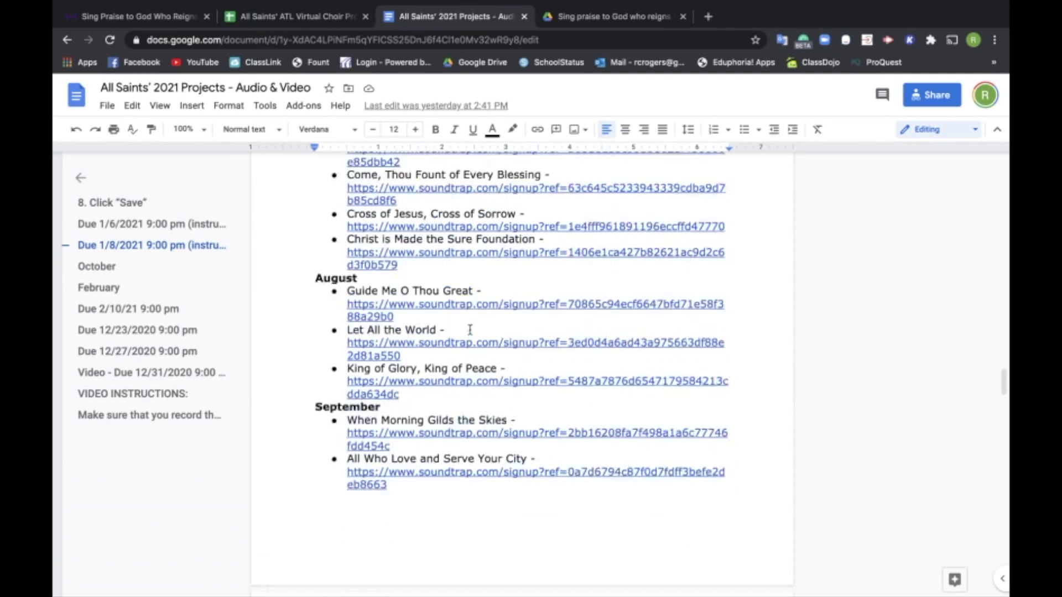
scroll(470, 330, up, 6)
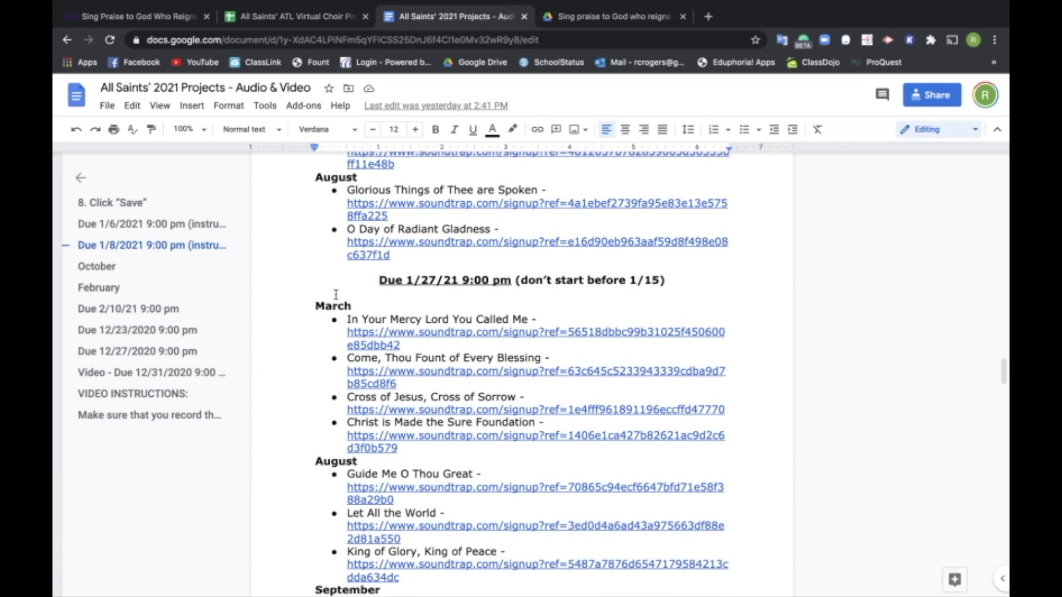
scroll(468, 298, down, 7)
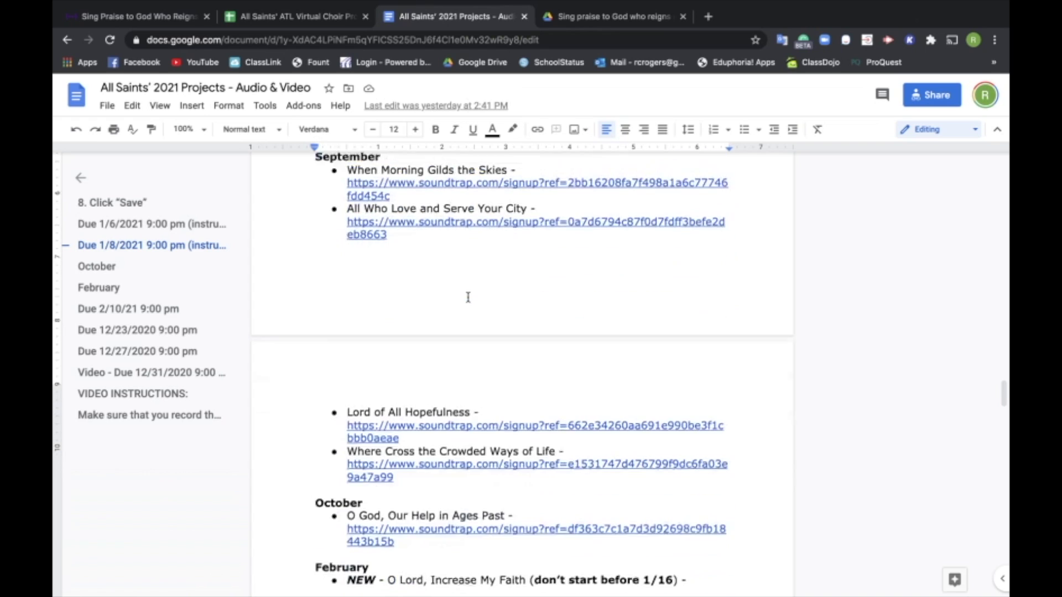
scroll(467, 298, down, 3)
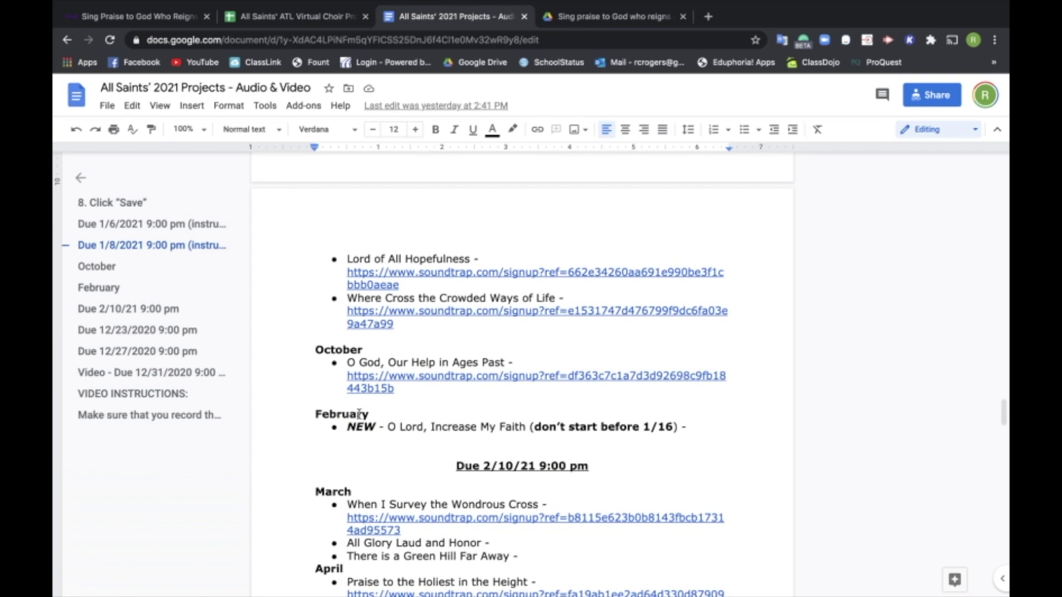
Step: Add an unbulleted line reading "Sing Praise to God Who Reigns Above" below the February entry, leaving a blank line between them
click(727, 424)
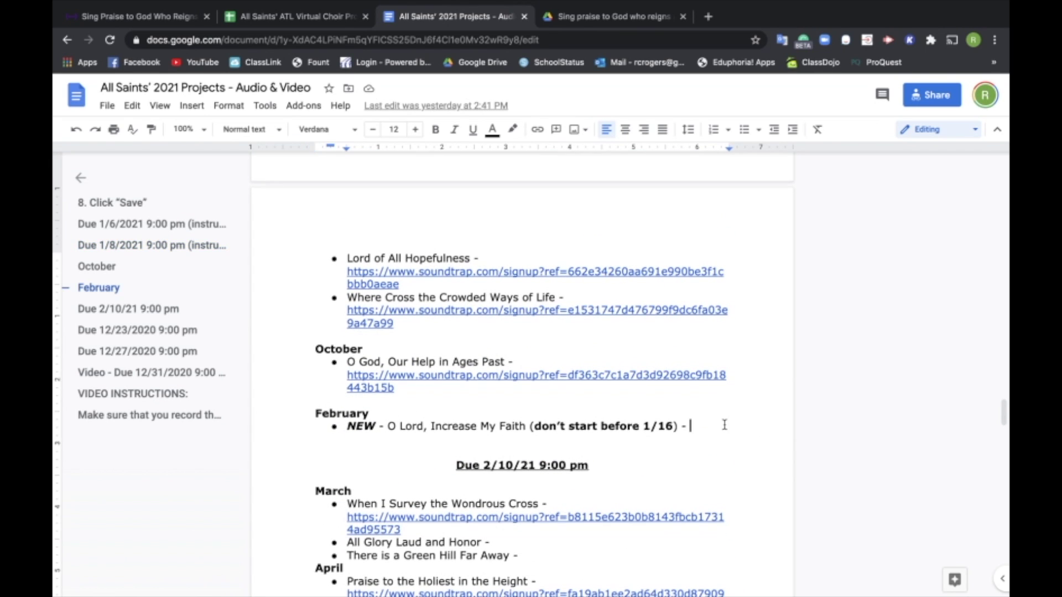
key(Return)
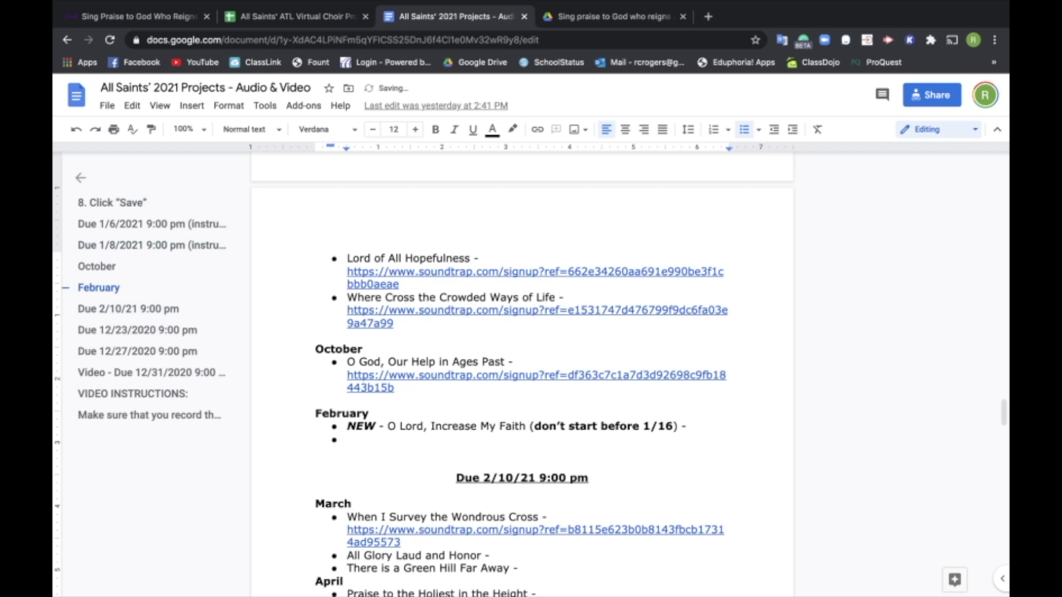
key(Return)
key(Return)
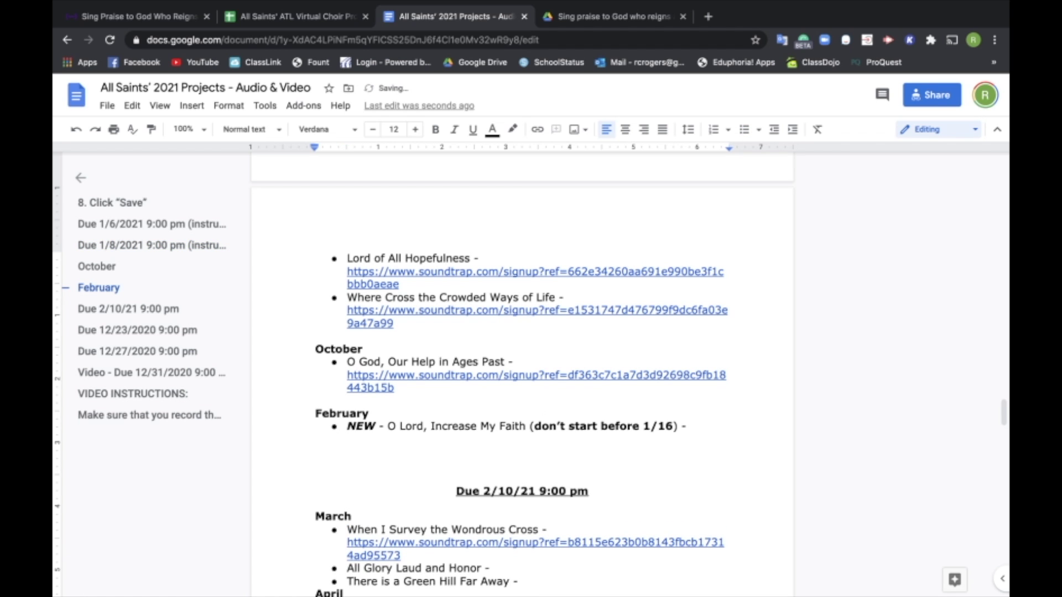
key(ctrl+Left)
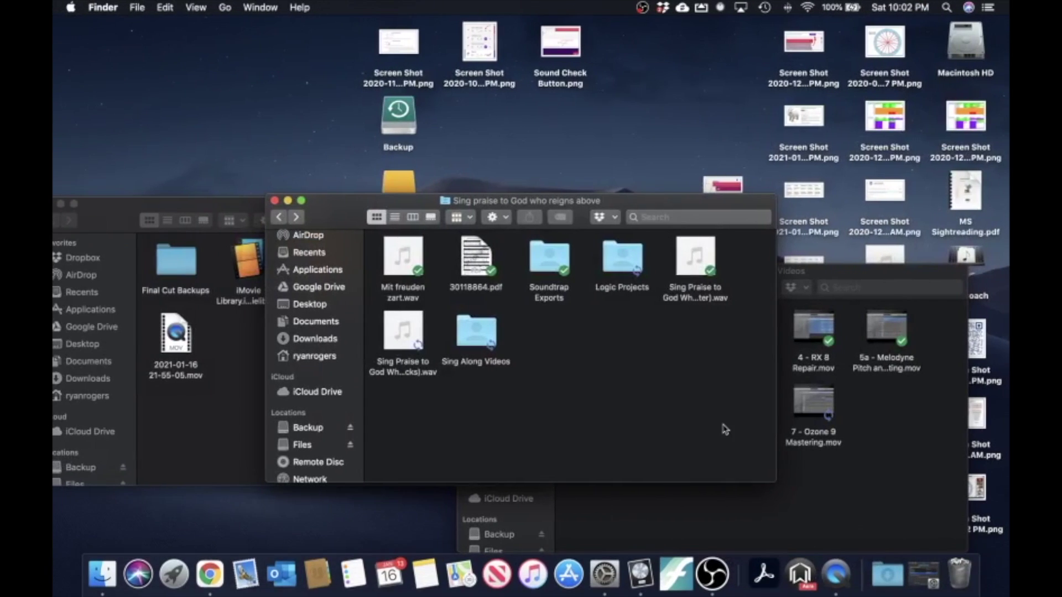
key(ctrl+Right)
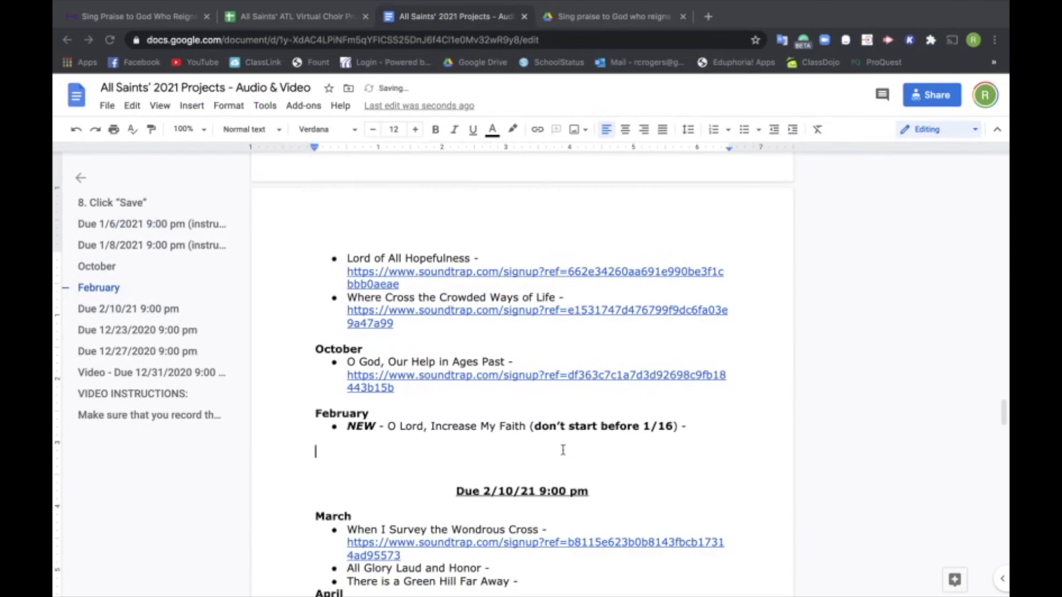
text(Sing )
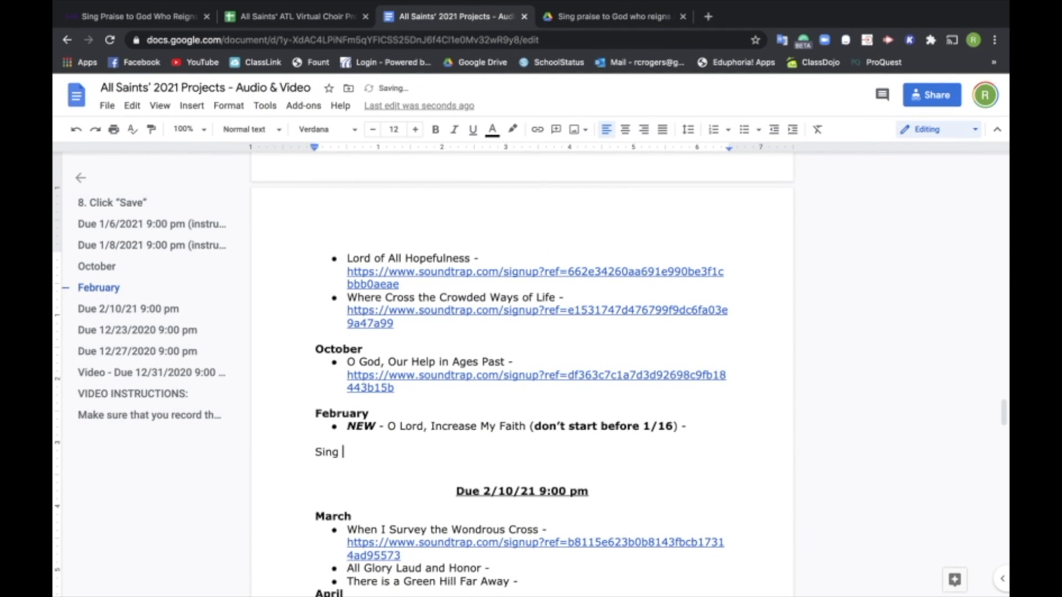
text(Praise to God Who R)
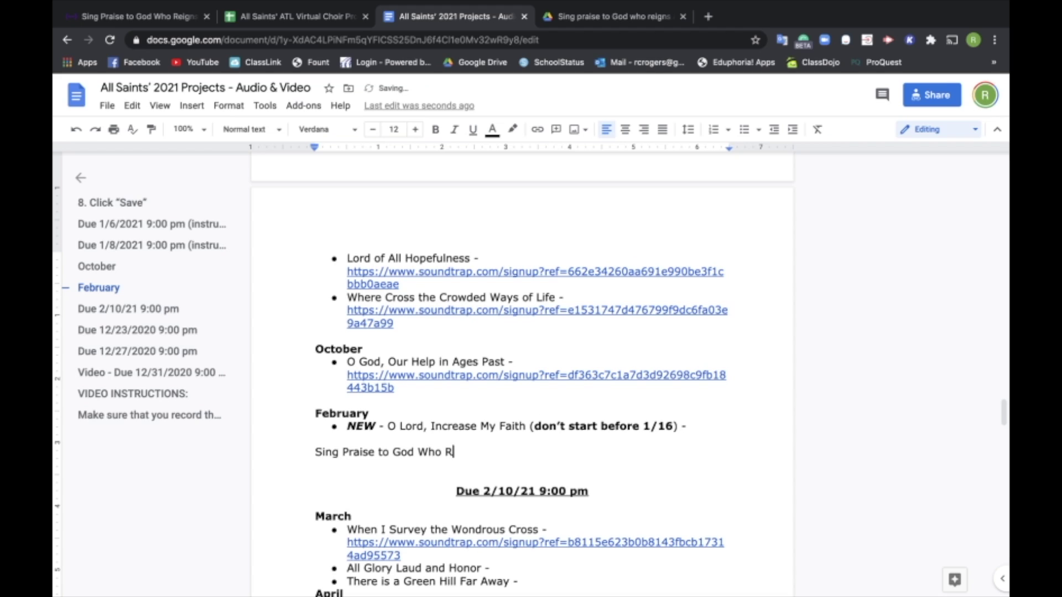
key(ctrl+Left)
key(ctrl+Right)
text(Reigns Above)
key(Return)
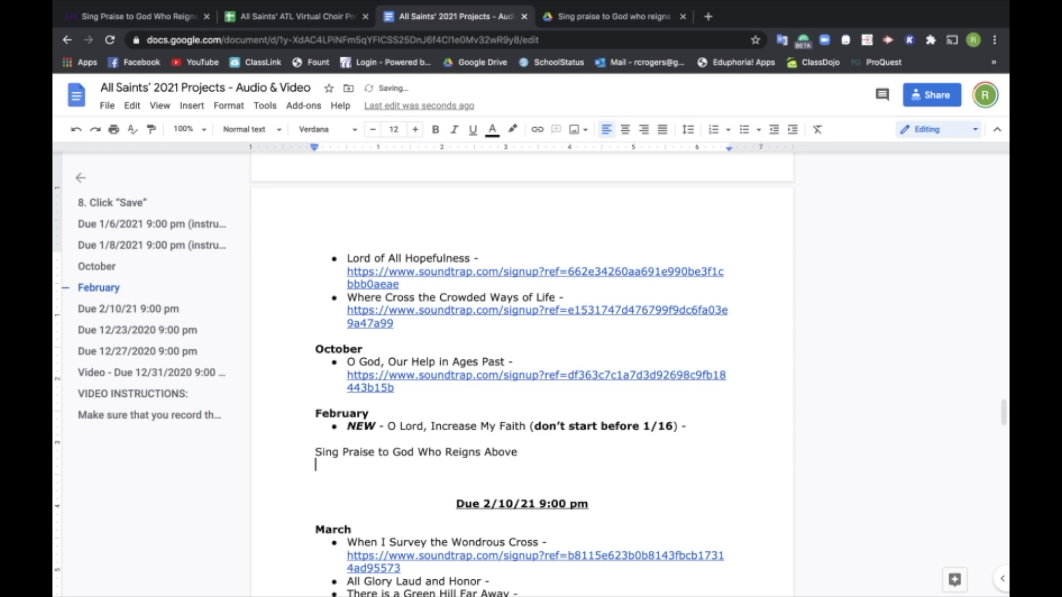
Step: Add a bulleted list under the new song title with the items "Audio:" and "Shared Folder:"
click(745, 135)
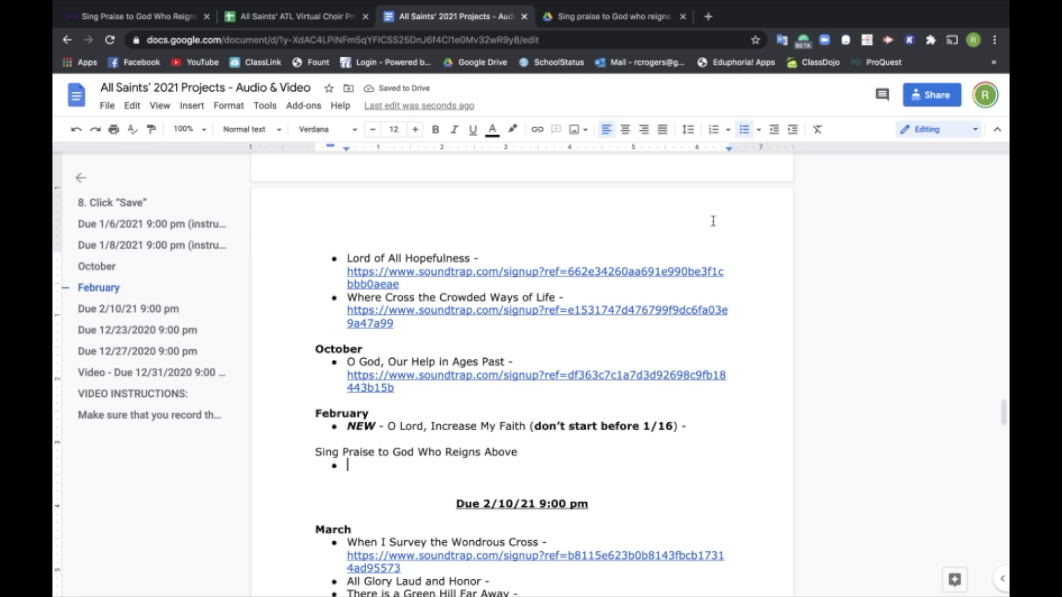
text(Audio:)
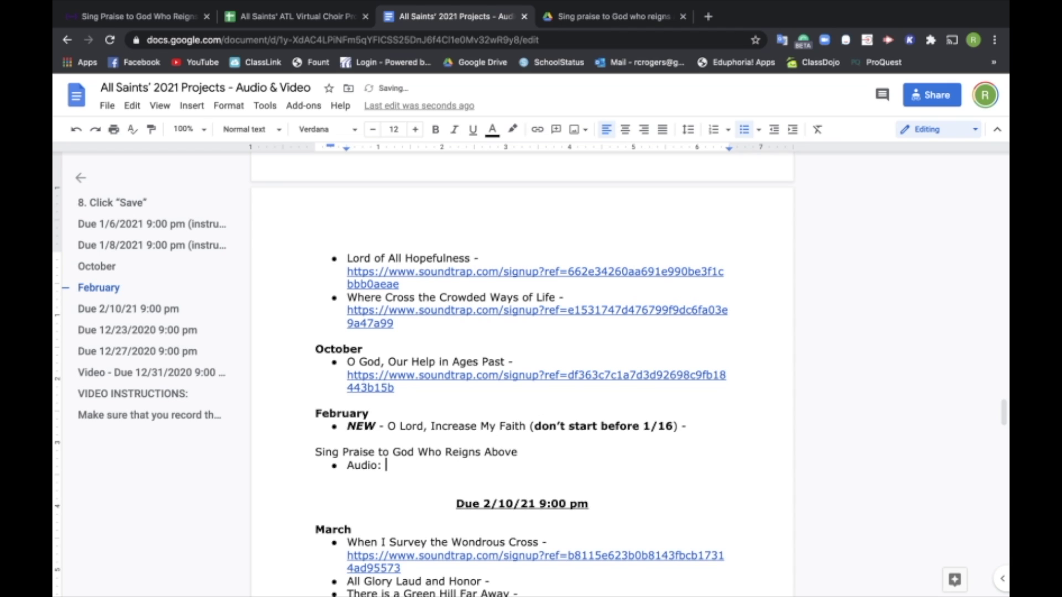
key(Return)
text(Shared Folder:)
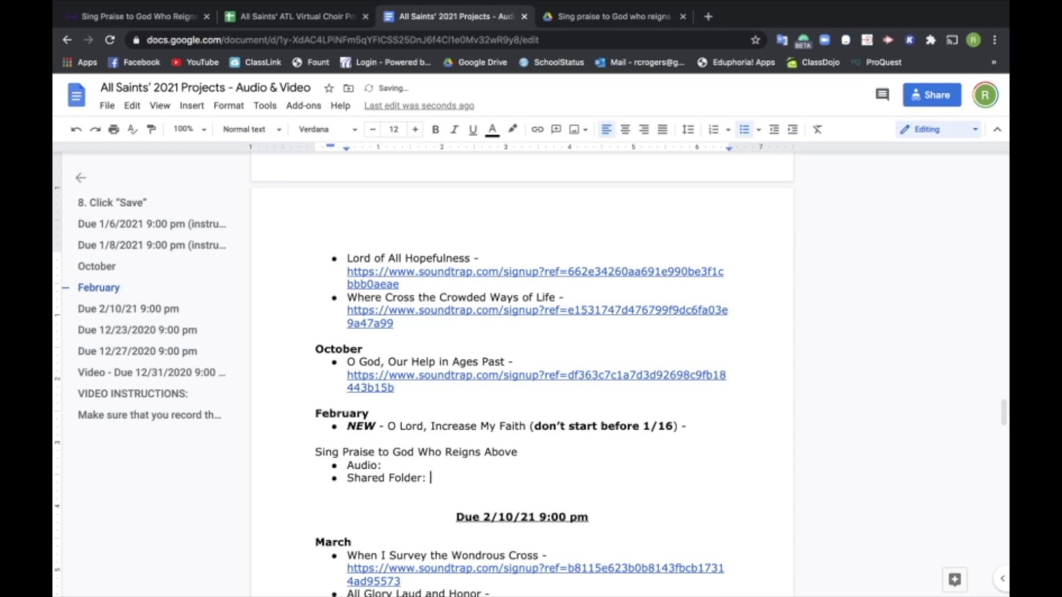
Step: Copy the sharing link of the Sing Along Videos folder in Google Drive and return to the project document
key(ctrl+Tab)
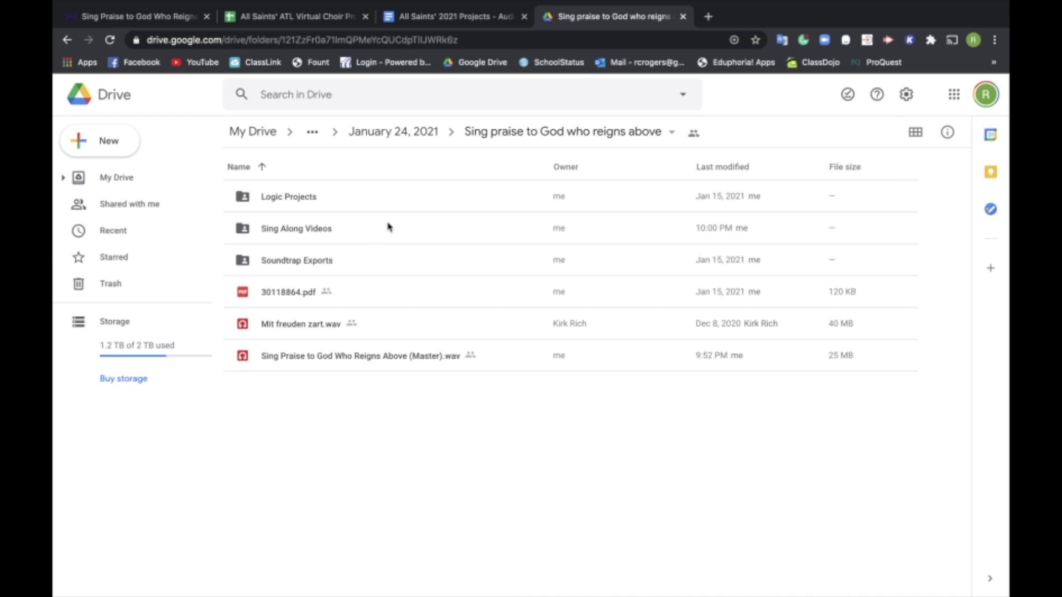
click(358, 237)
right_click(358, 235)
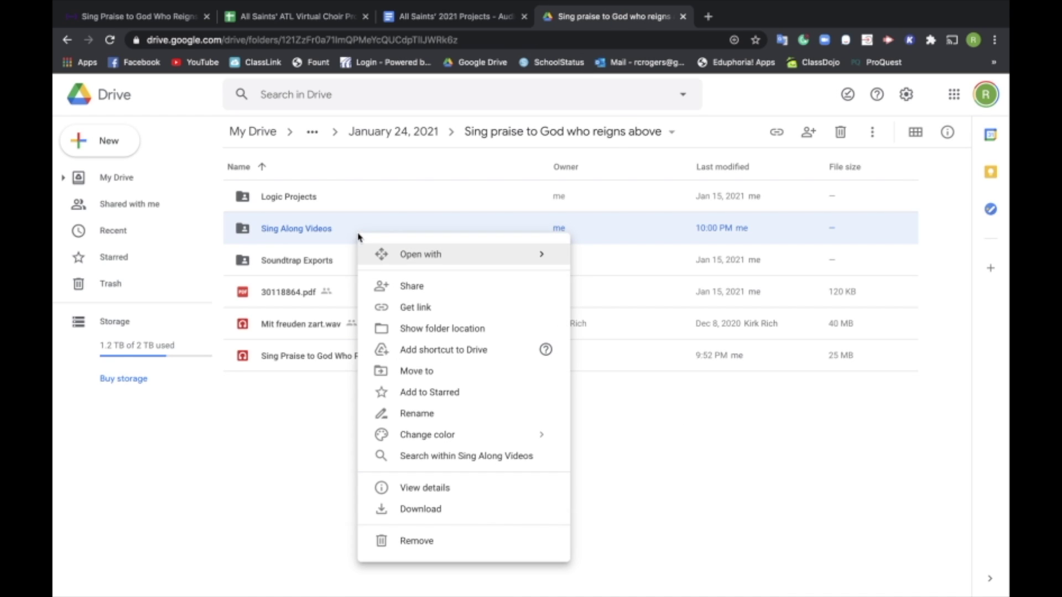
click(412, 287)
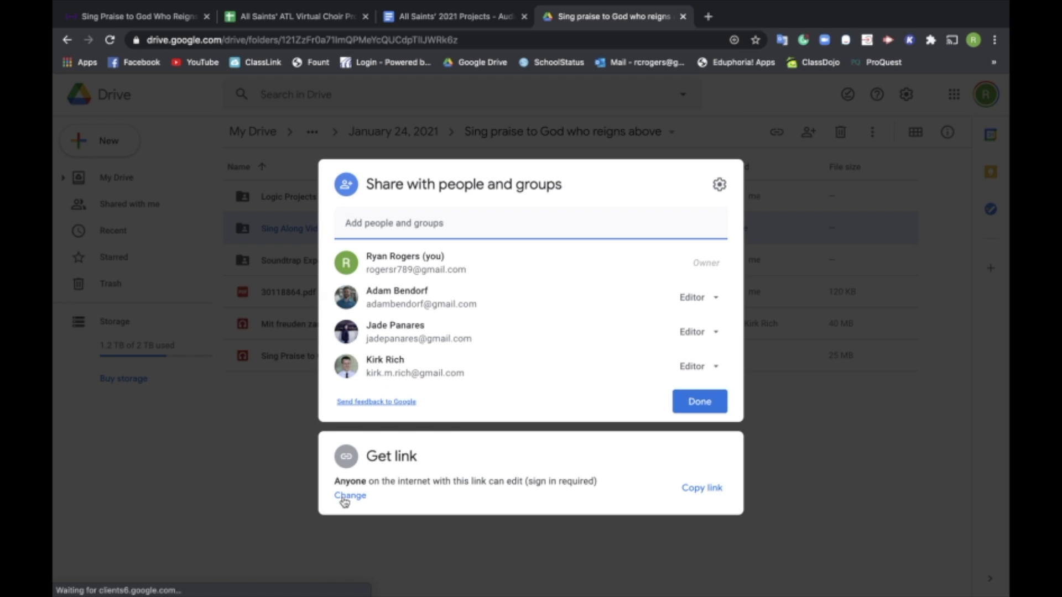
click(712, 494)
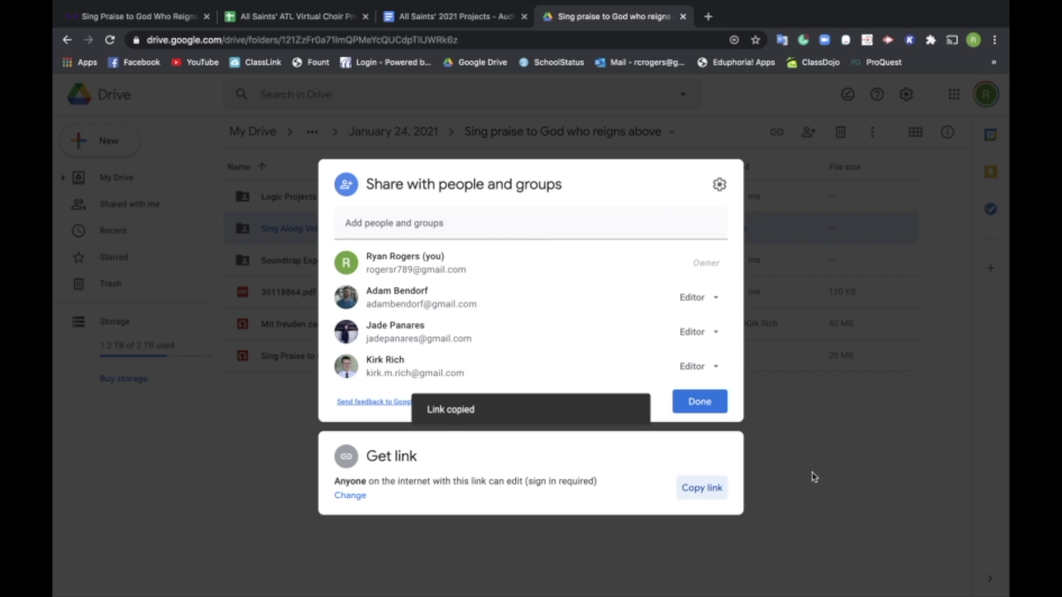
click(860, 471)
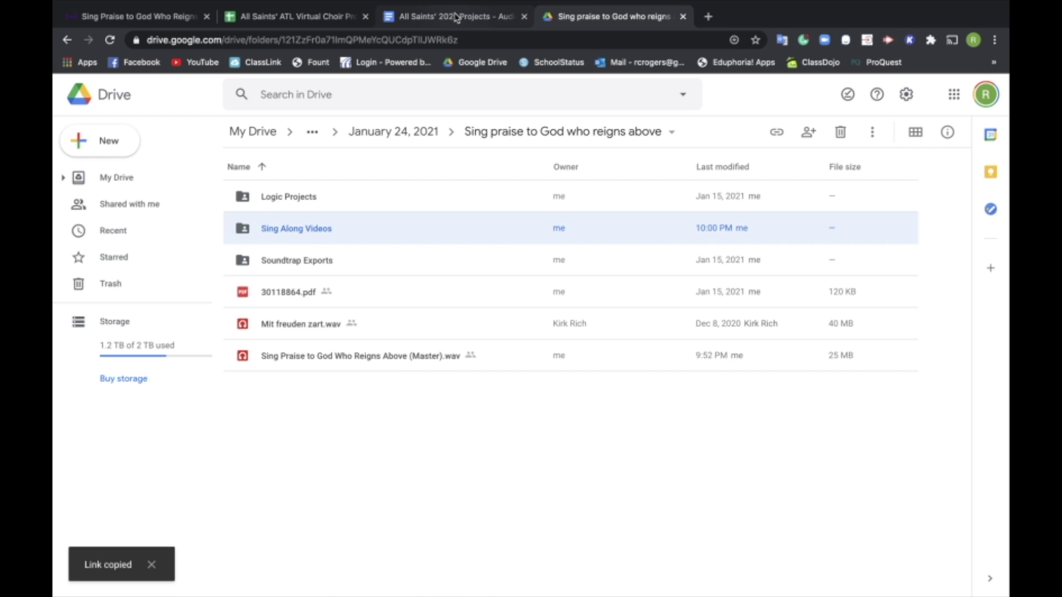
click(454, 17)
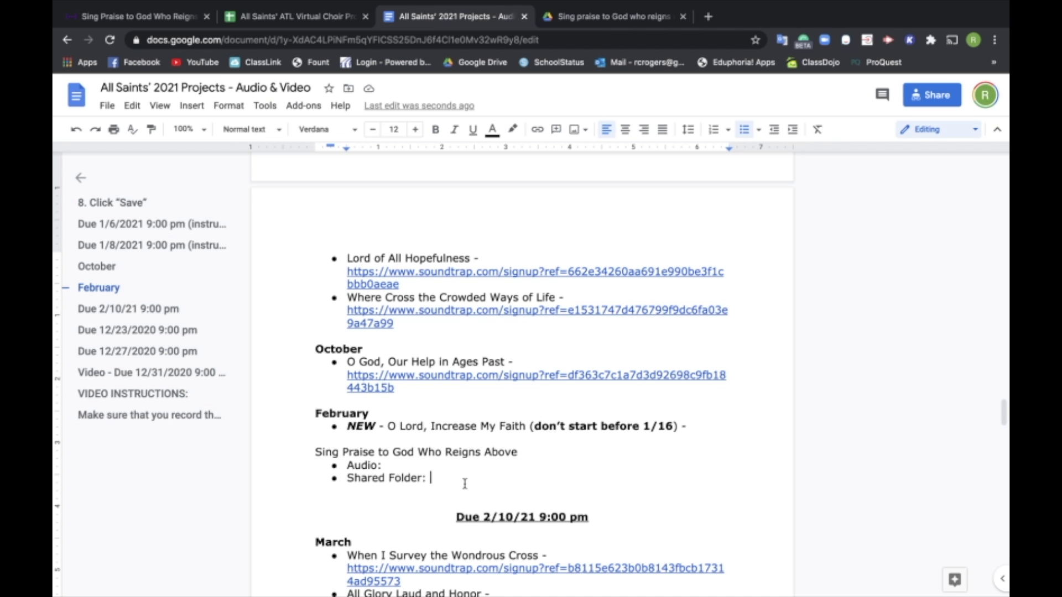